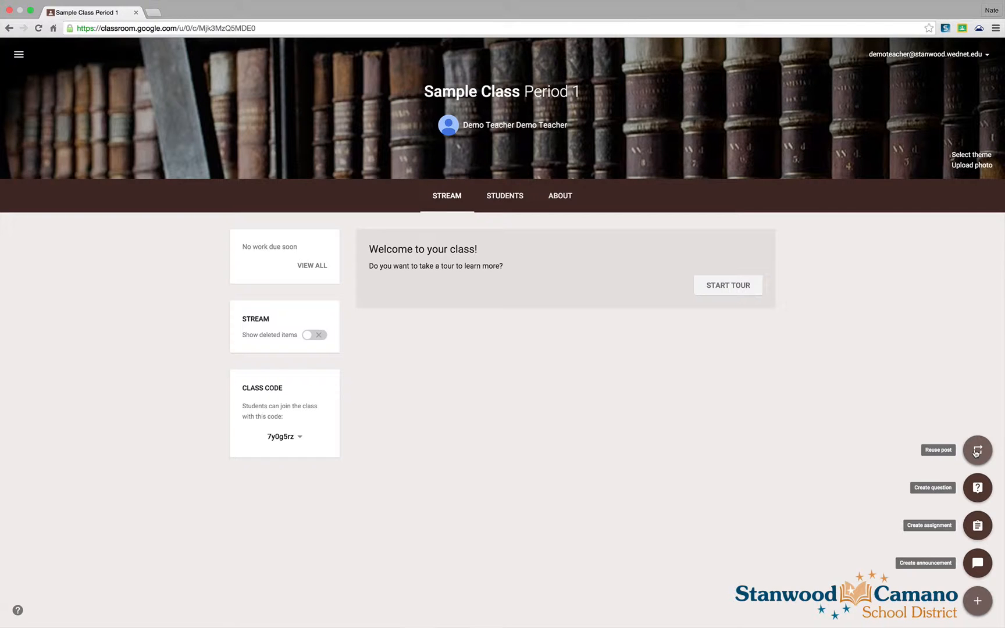
- Create an announcement reading "Tonight is Open House! Hope to see you there." for Sample Class Period 1 and save it as a draft
left_click(979, 564)
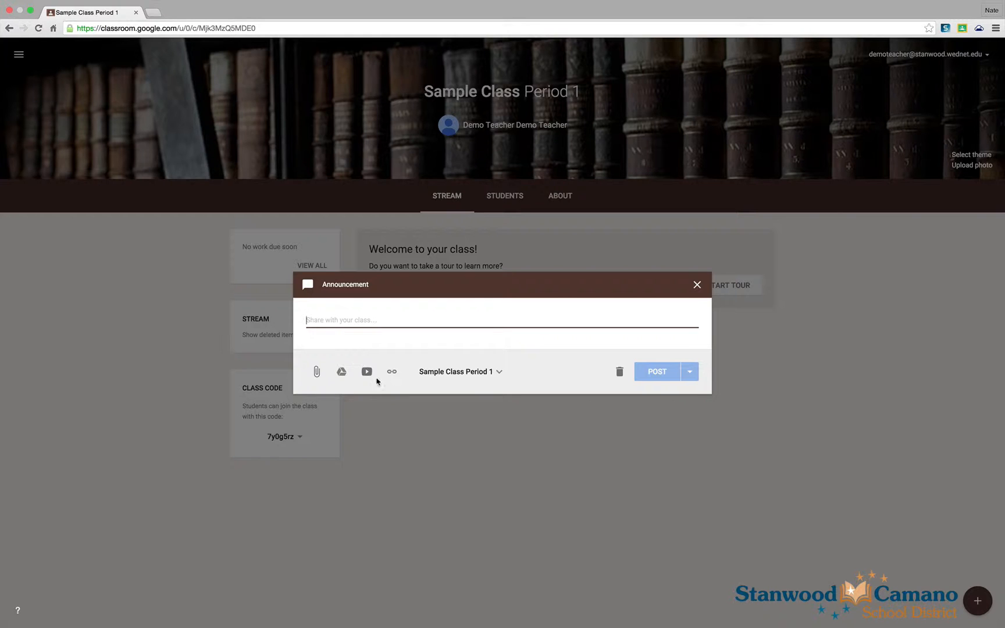
left_click(328, 321)
type("Tonight i")
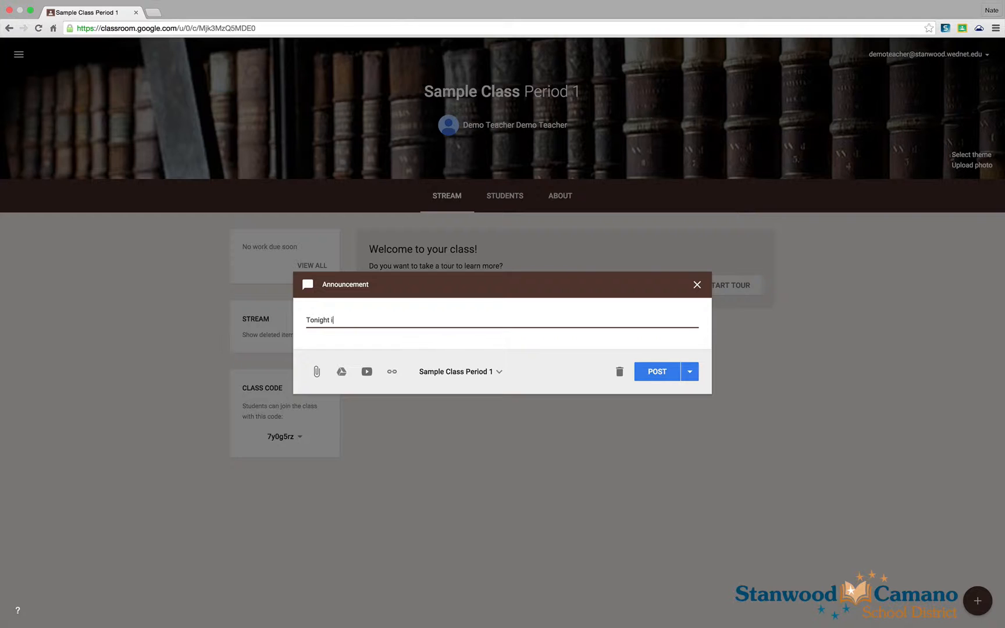
type("s Open House! Hope to see you there.")
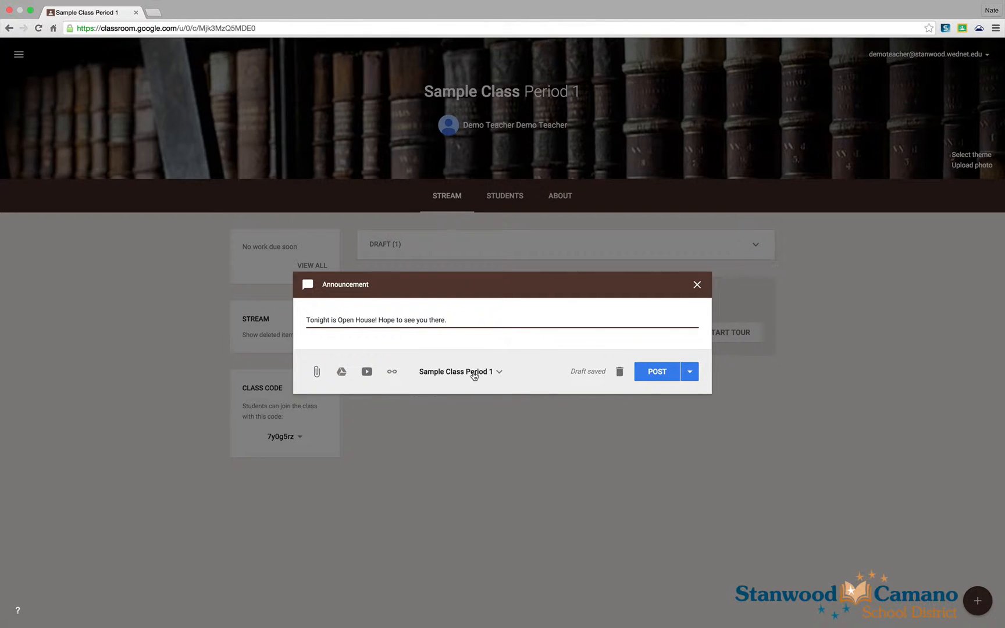
left_click(692, 374)
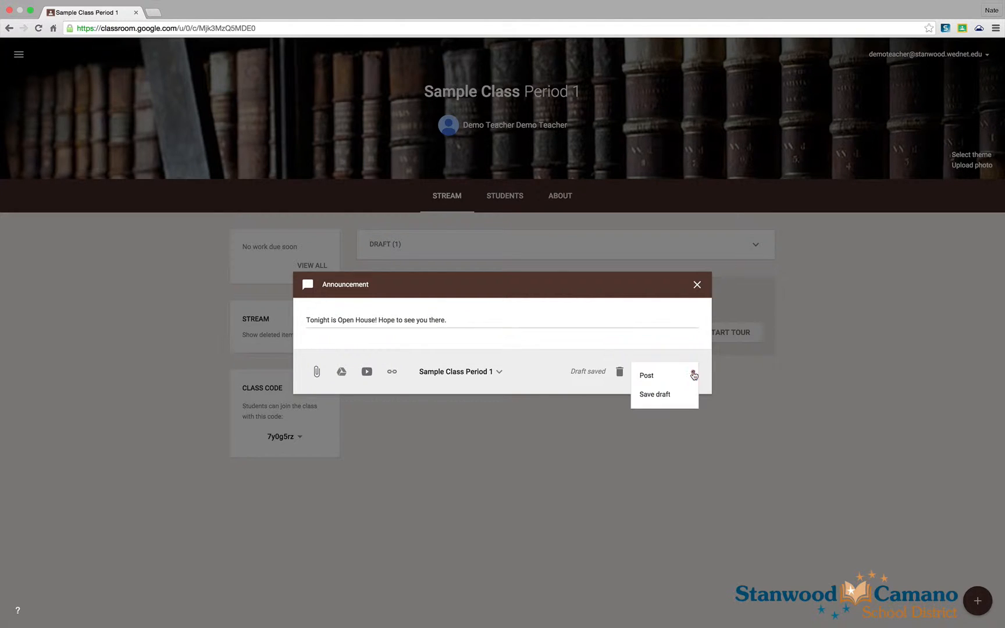
left_click(652, 395)
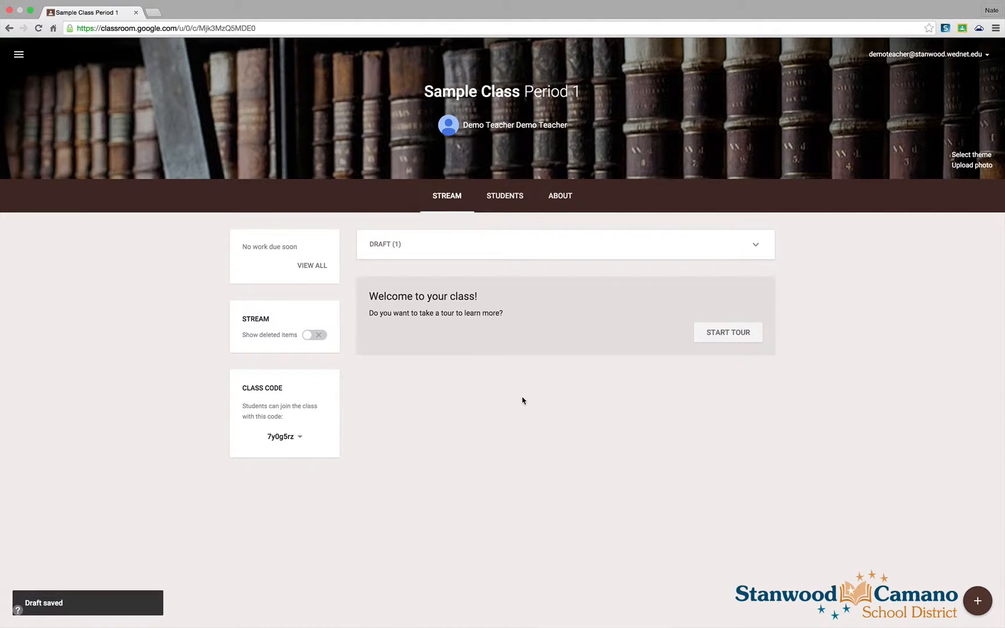
- Open the saved Open House announcement draft and post it to the class stream
left_click(757, 246)
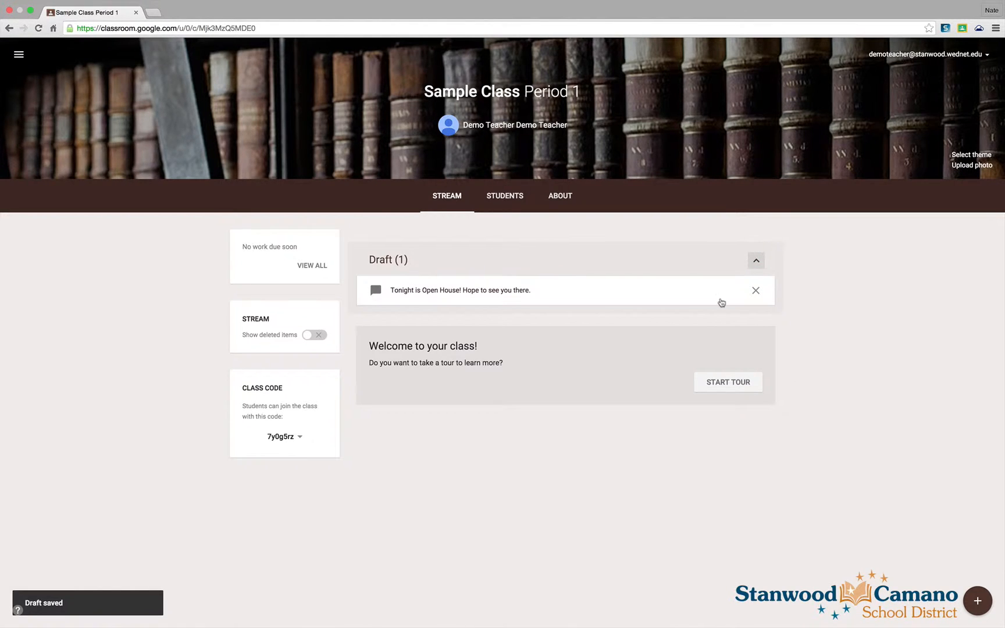
left_click(511, 291)
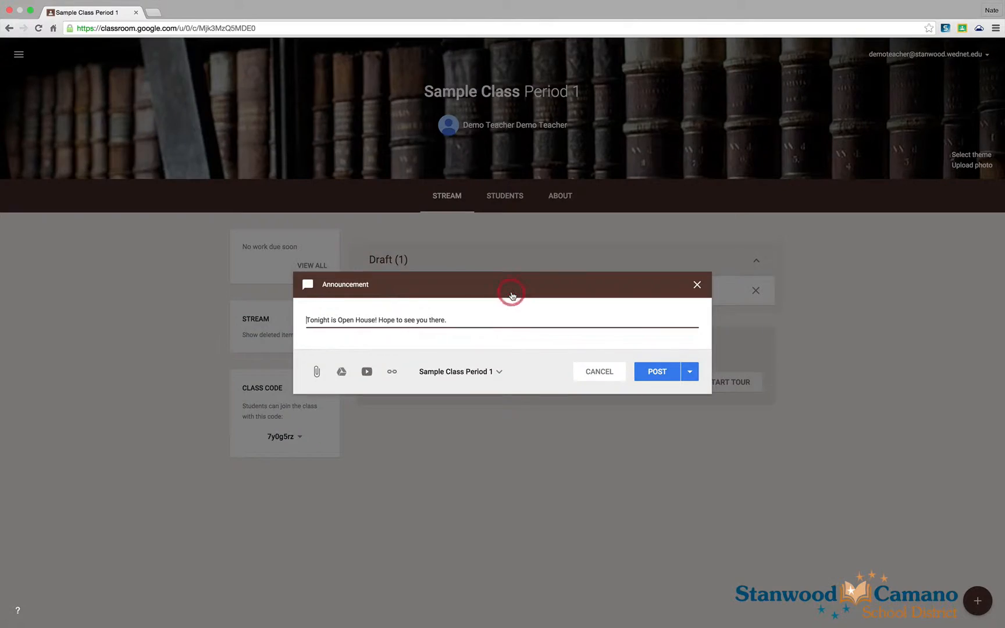
left_click(659, 373)
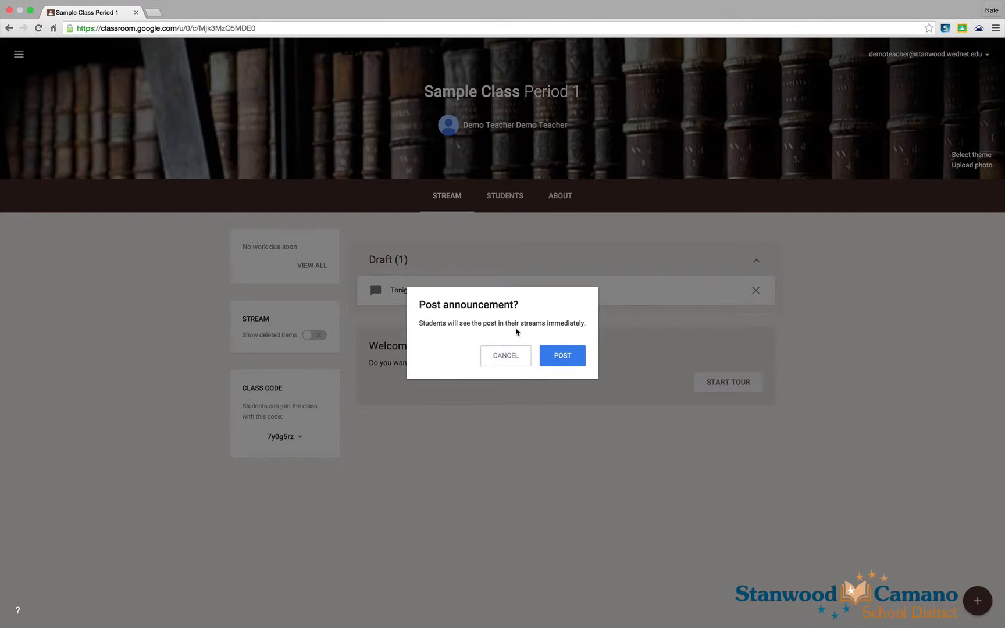
left_click(565, 357)
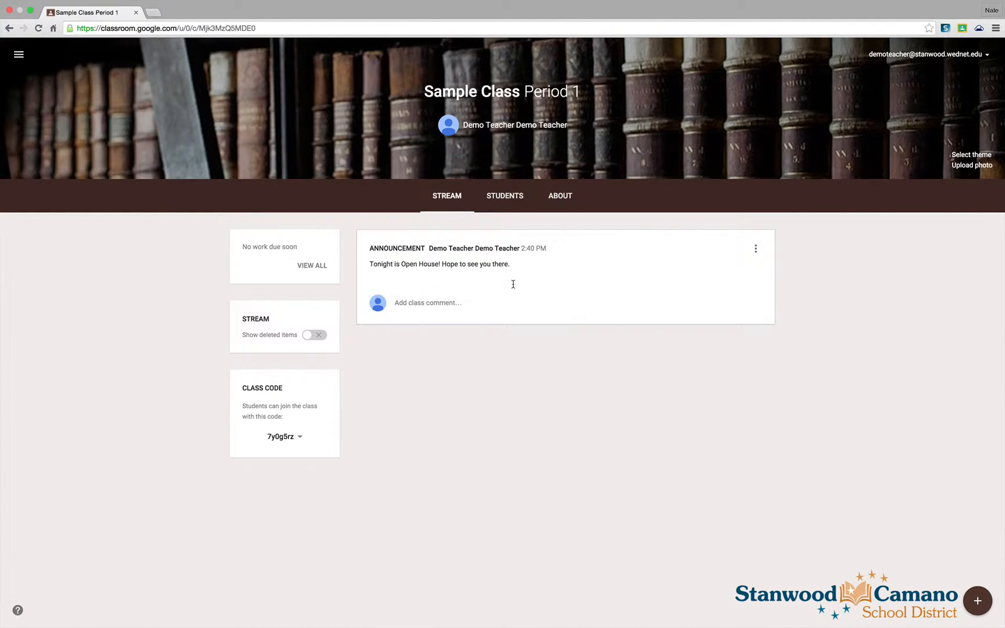
- Check the class's student post and comment permission choices, and the management options of the posted Open House announcement
left_click(505, 198)
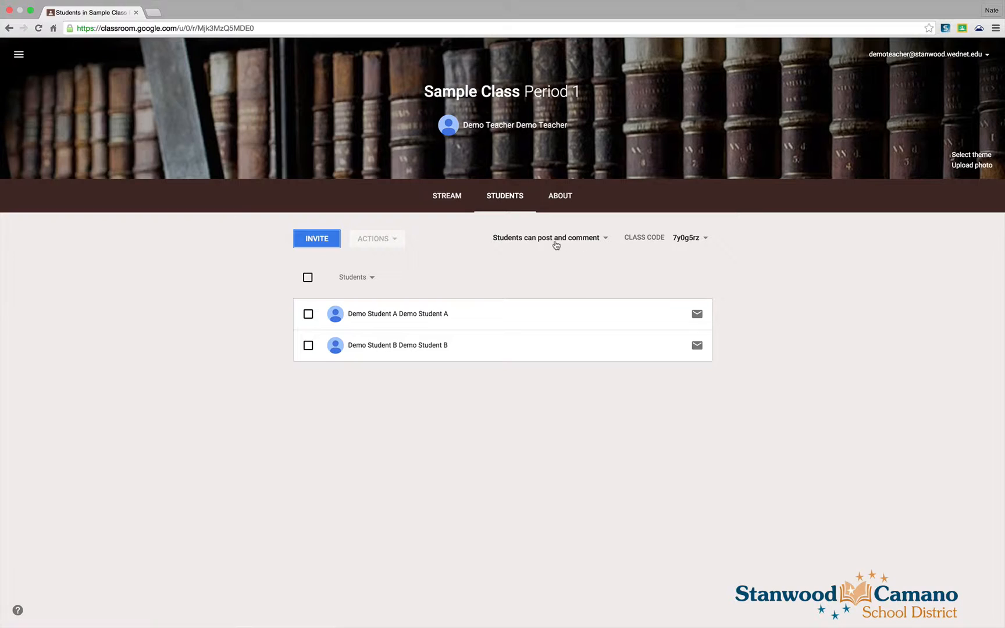
left_click(605, 238)
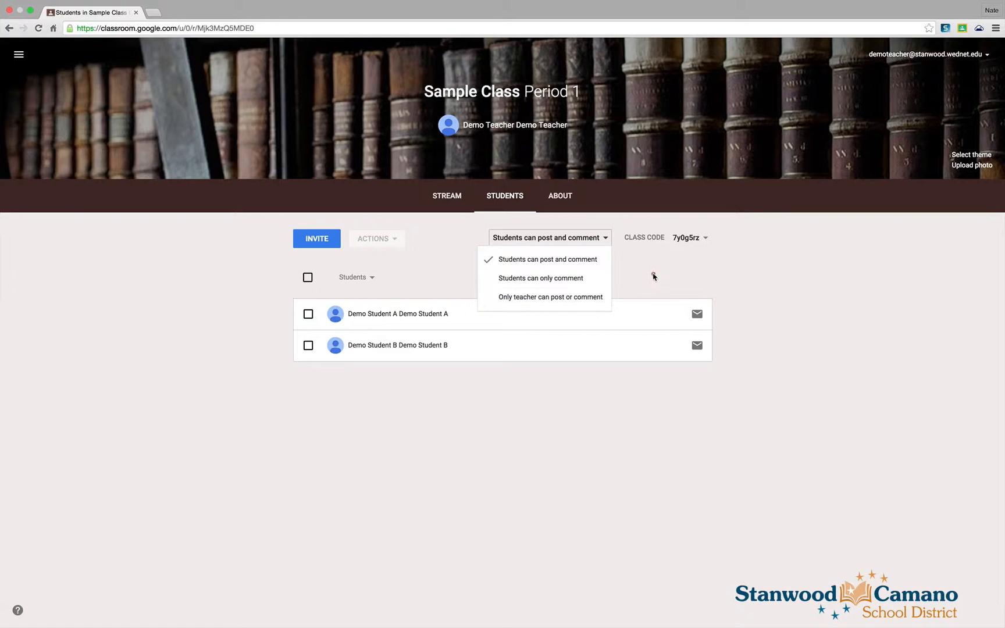
left_click(653, 274)
left_click(460, 207)
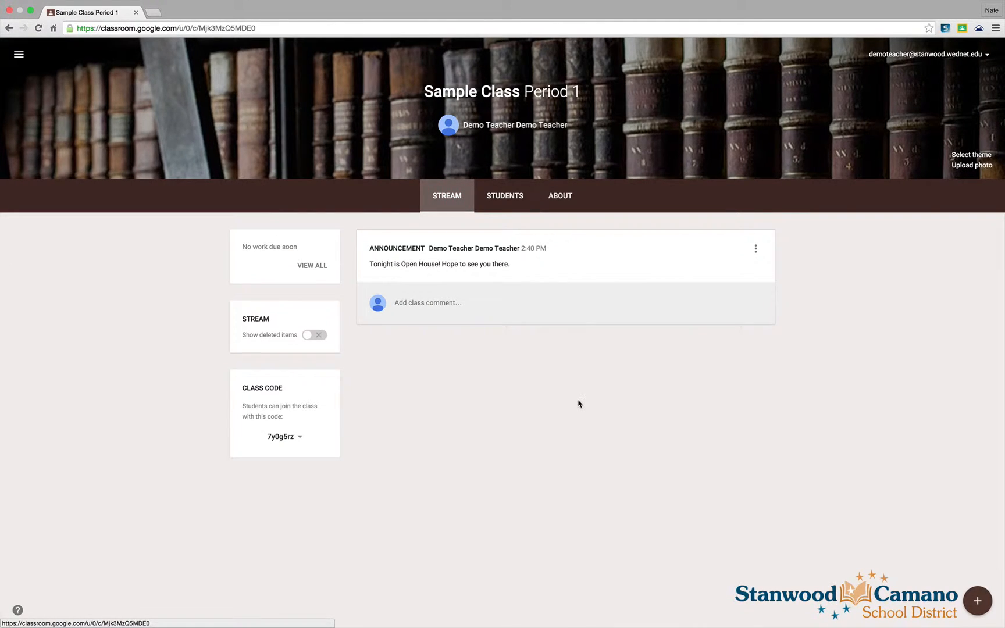
left_click(756, 250)
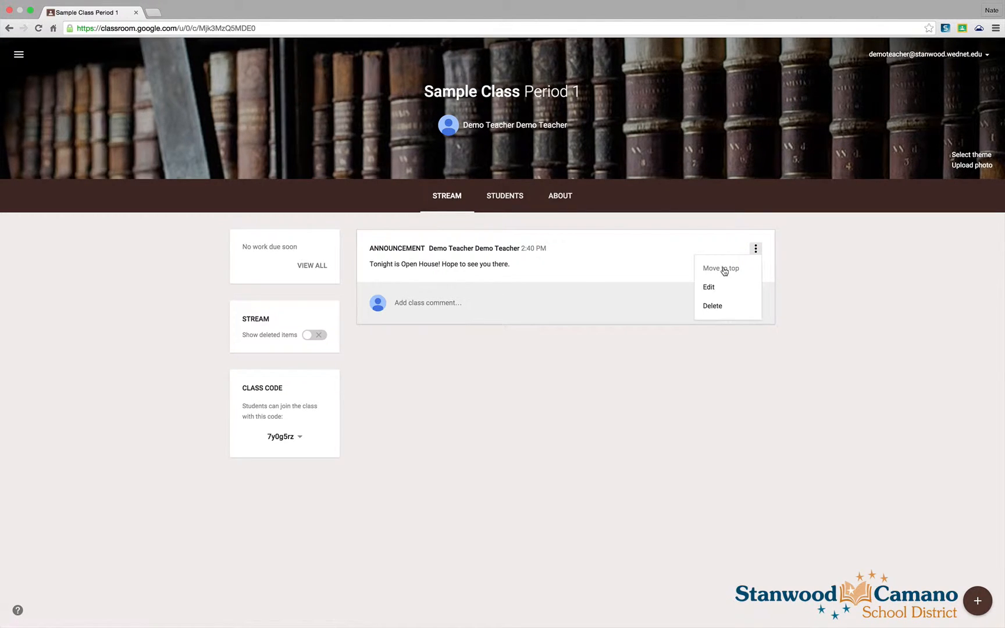
left_click(713, 311)
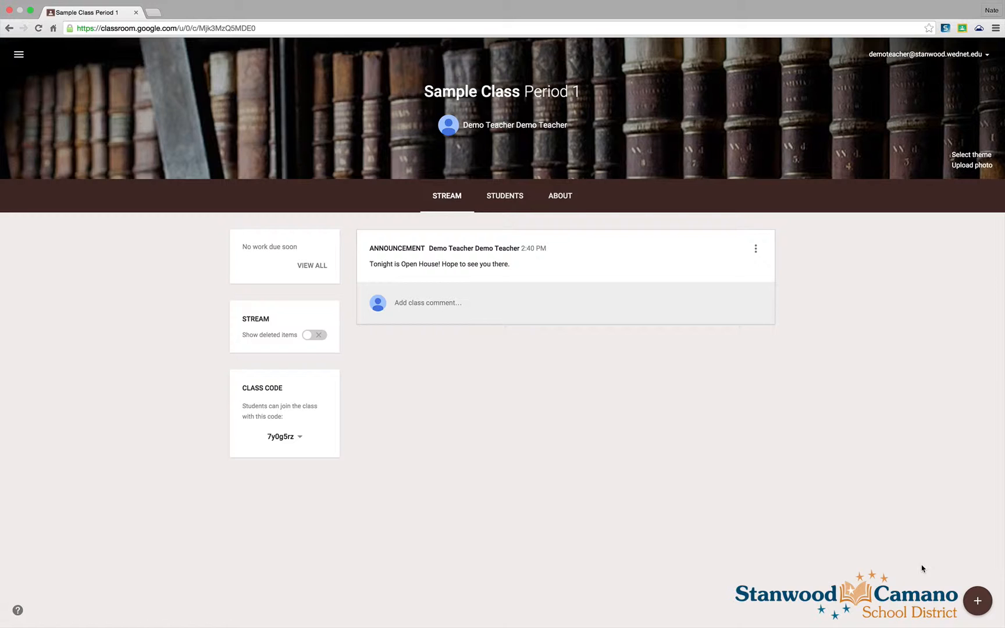
- Create an assignment titled "Writing Prompt" with the description "Please open the attached document and respond to the prompt."
left_click(979, 601)
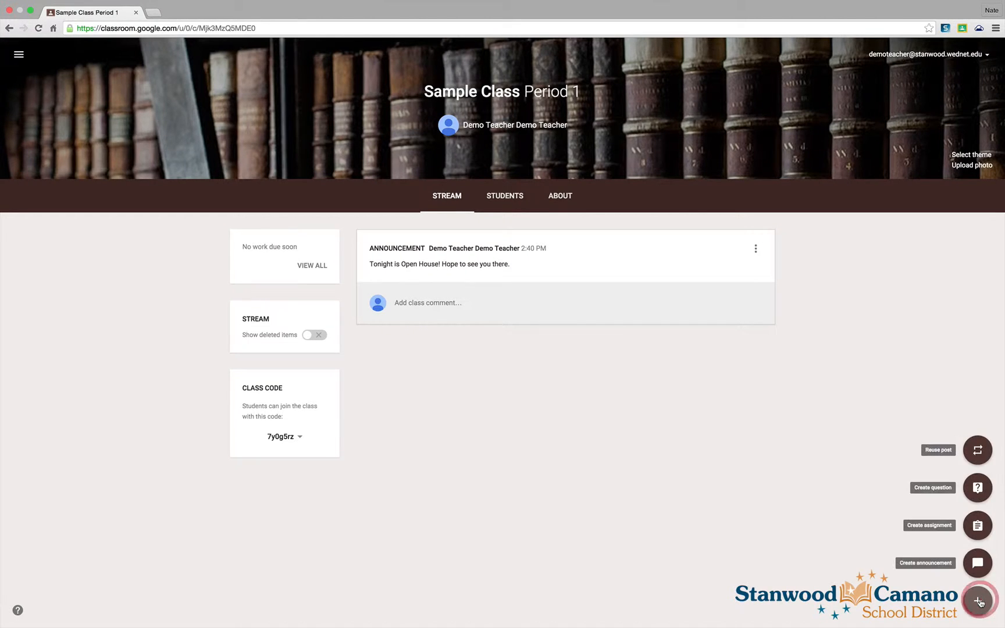
left_click(978, 526)
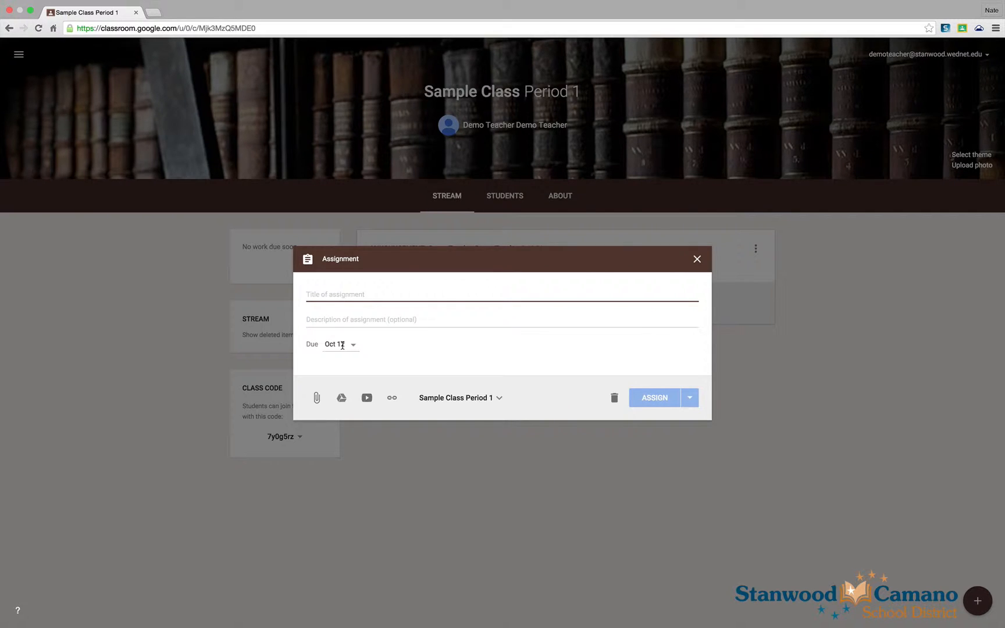
left_click(329, 294)
type("Writing Prompt")
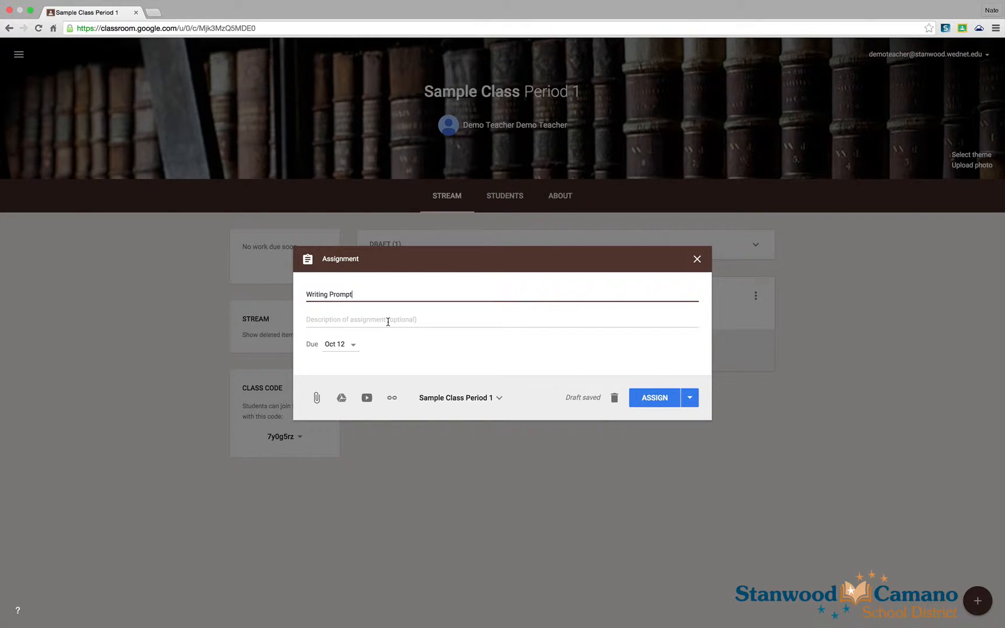
left_click(368, 320)
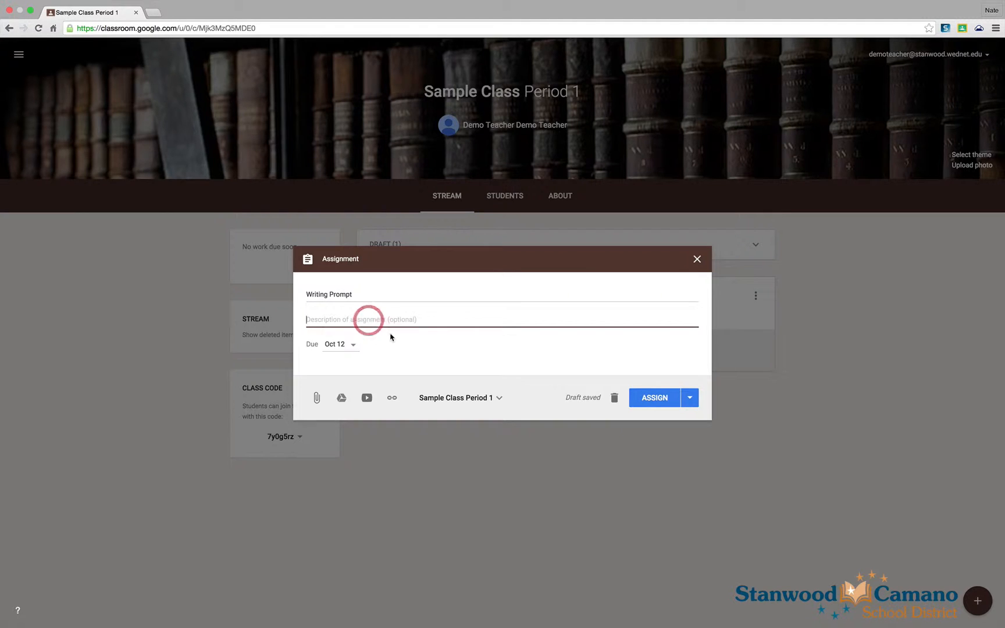
type("Please")
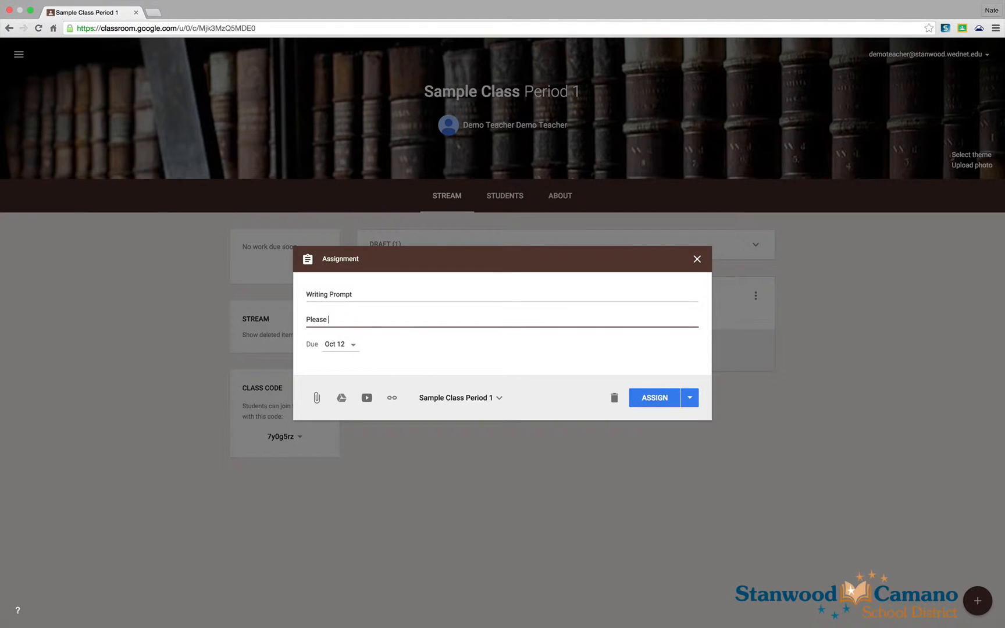
type(" open the attached document and respond to ")
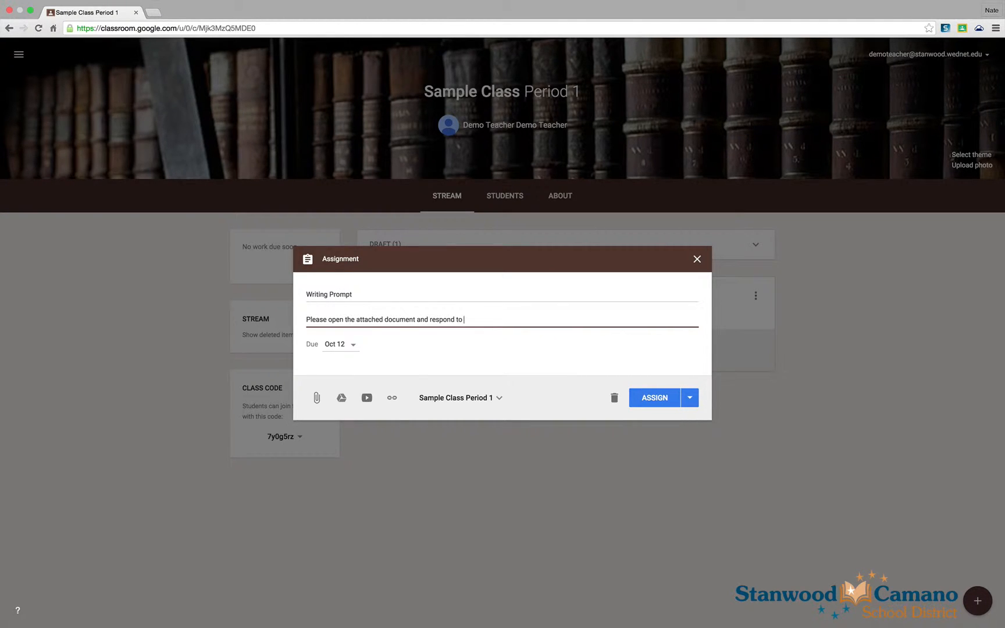
type("the prompt.")
- Set the assignment's due date to Oct 10, 2015, without a due time, and save it
left_click(353, 345)
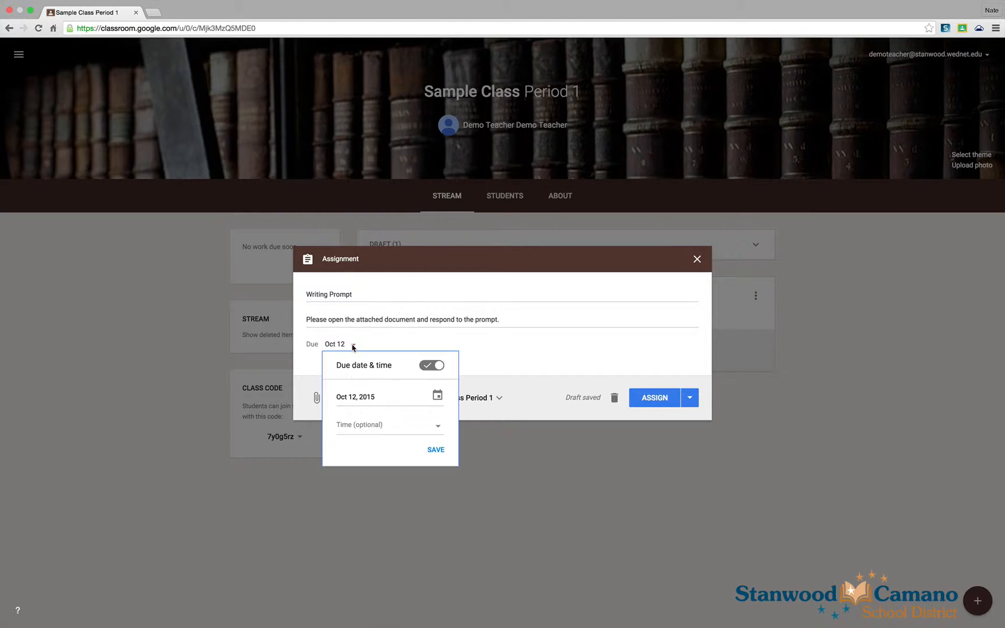
left_click(436, 396)
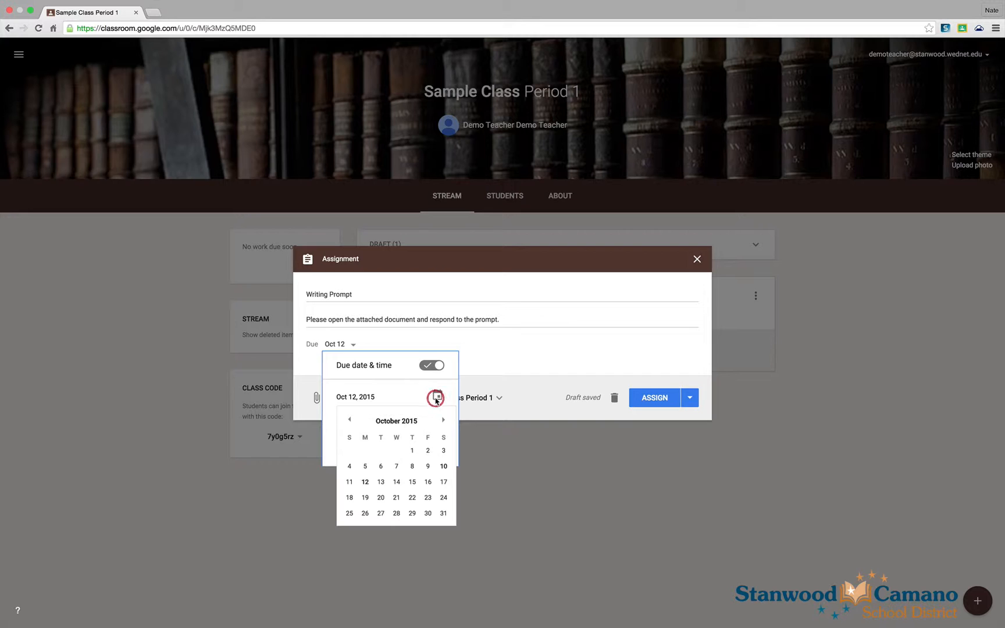
left_click(444, 467)
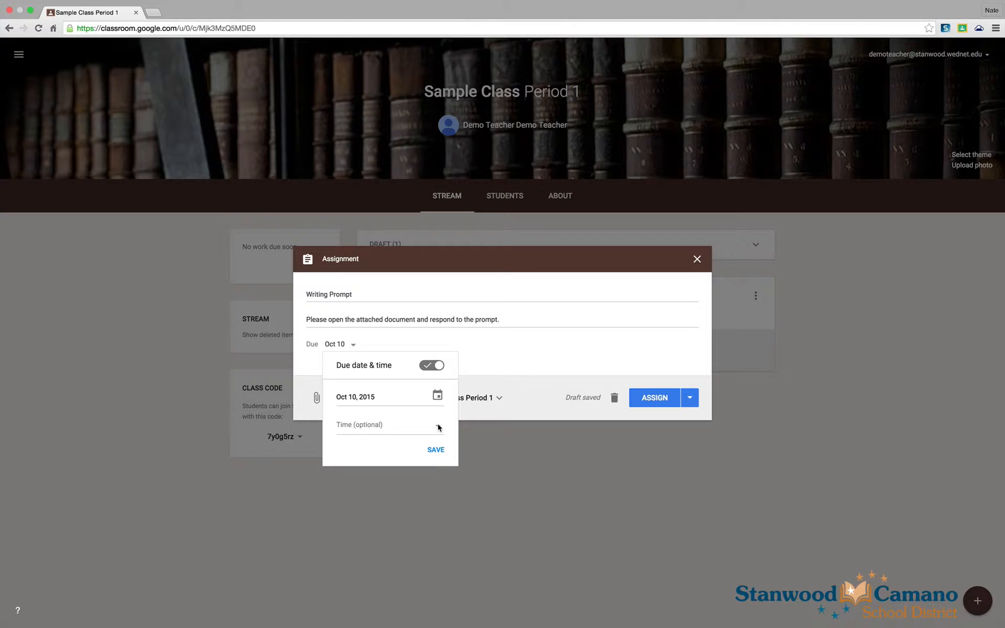
left_click(439, 427)
left_click(438, 426)
left_click(437, 450)
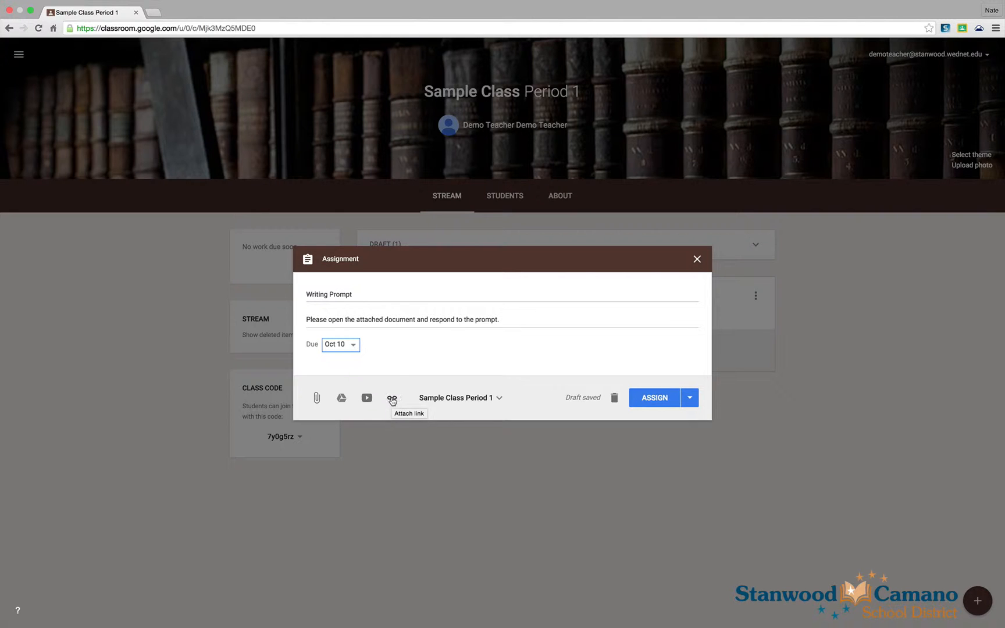
- Attach the Writing Prompt Assignment document from Google Drive, make a copy for each student, and assign it to the class
left_click(342, 399)
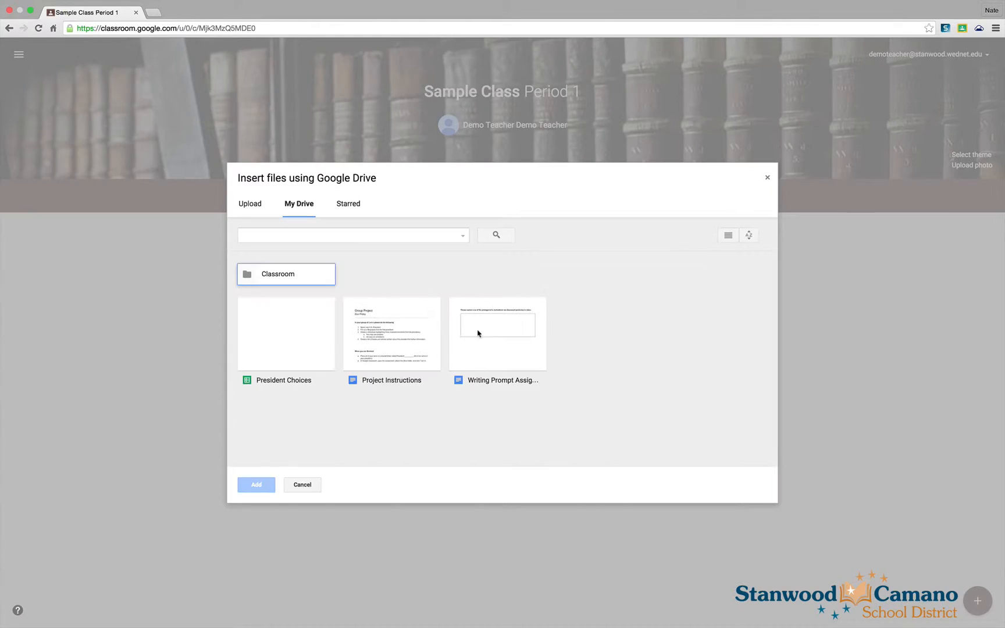
left_click(492, 337)
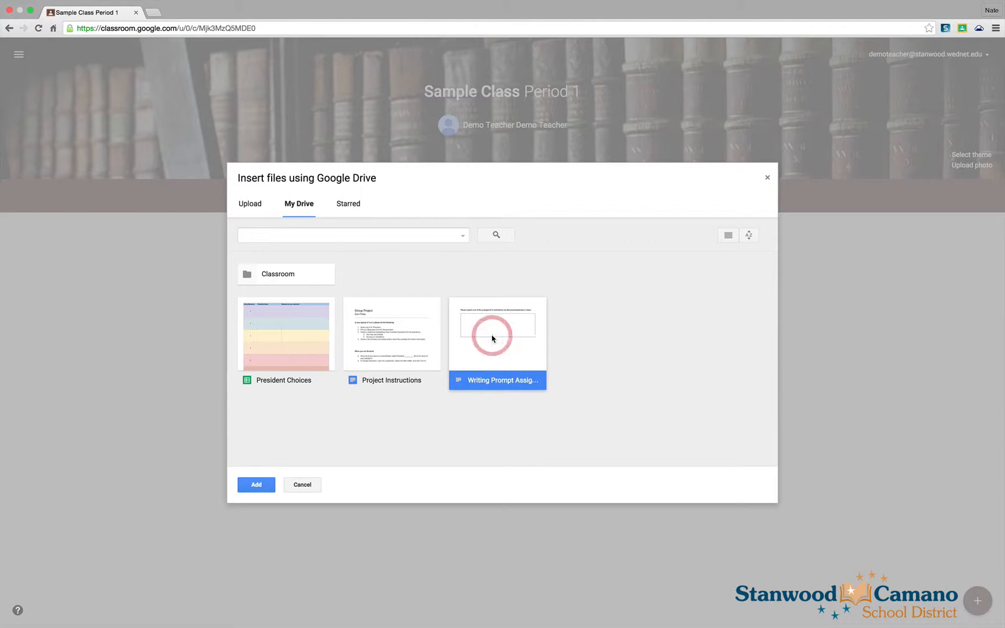
left_click(256, 485)
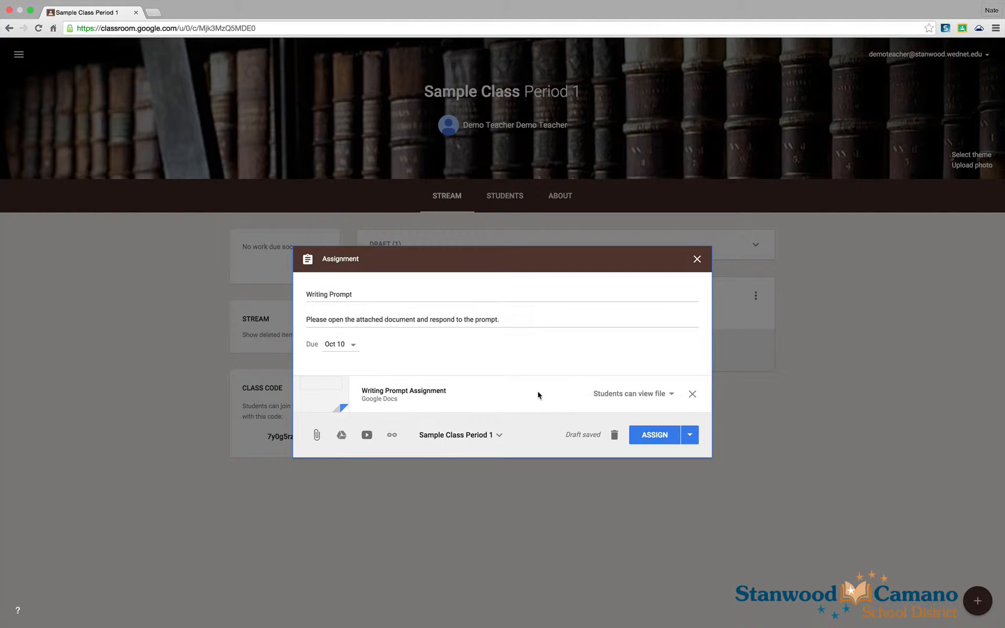
left_click(671, 395)
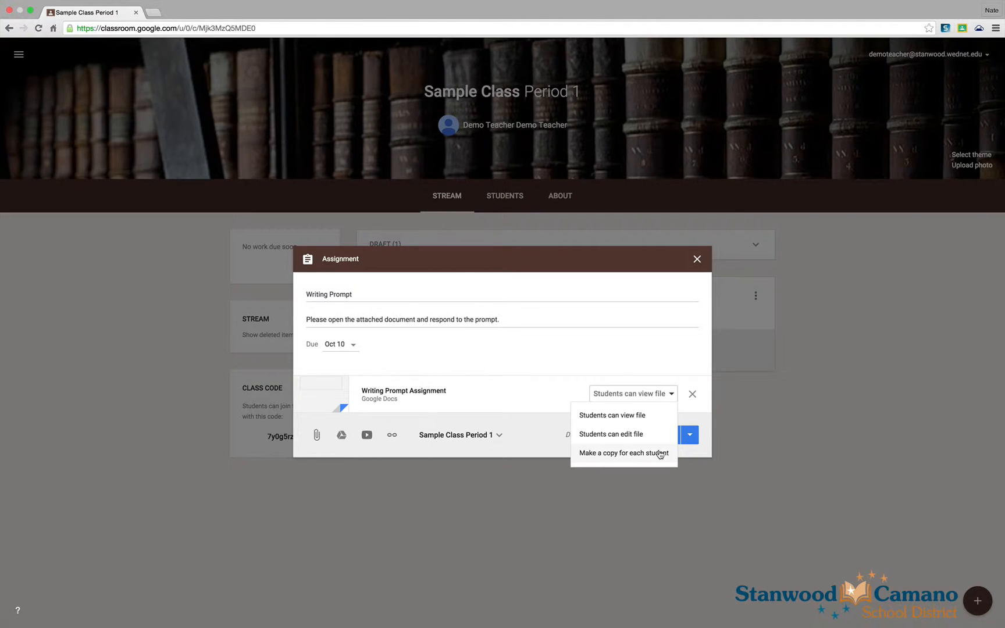
left_click(618, 455)
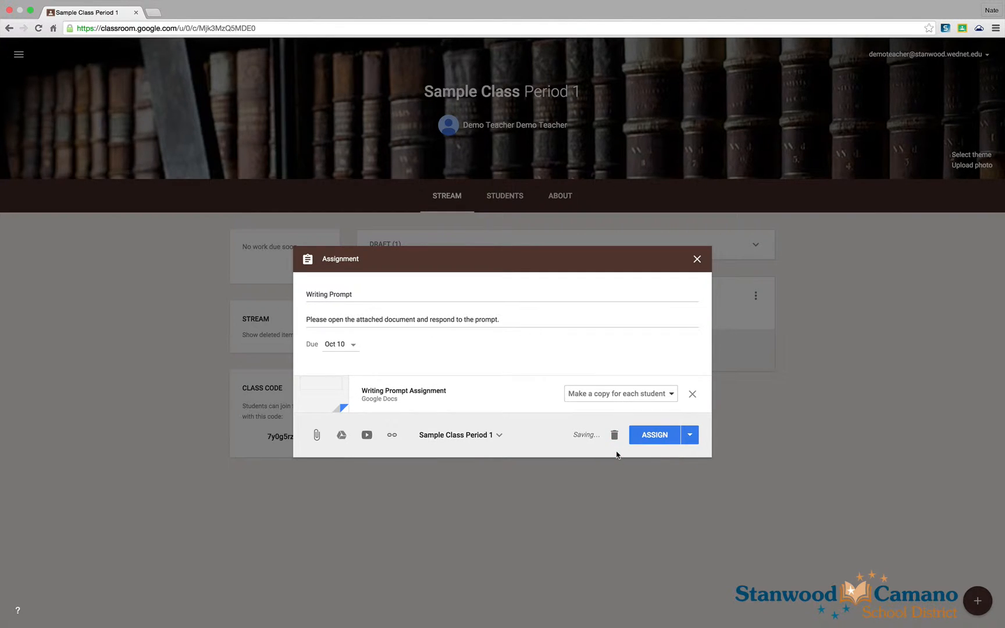
left_click(657, 436)
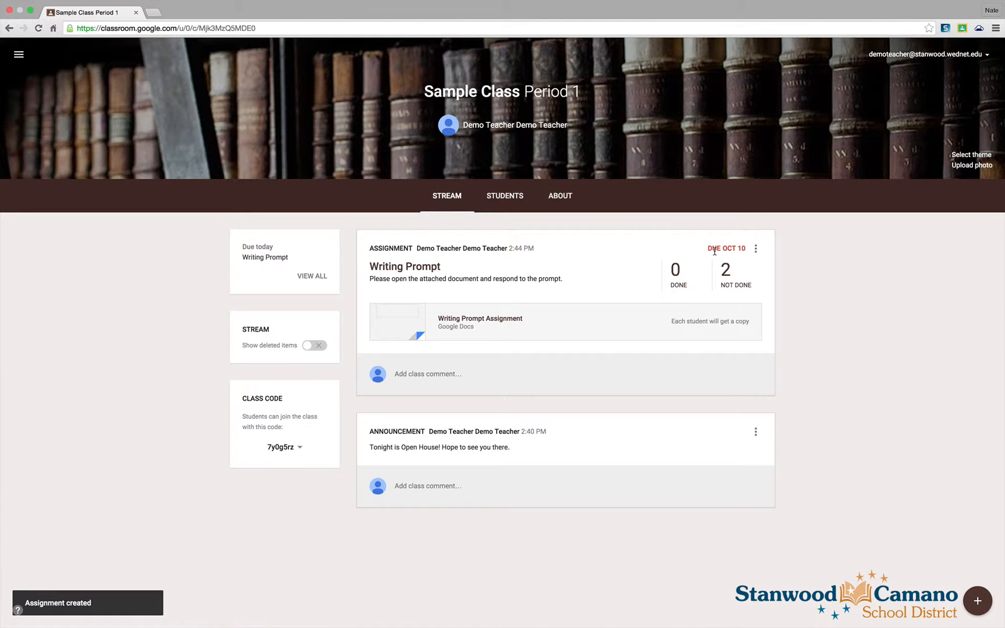
- Review the due date and the management options of the Writing Prompt assignment in the stream
left_click_drag(707, 248, 745, 247)
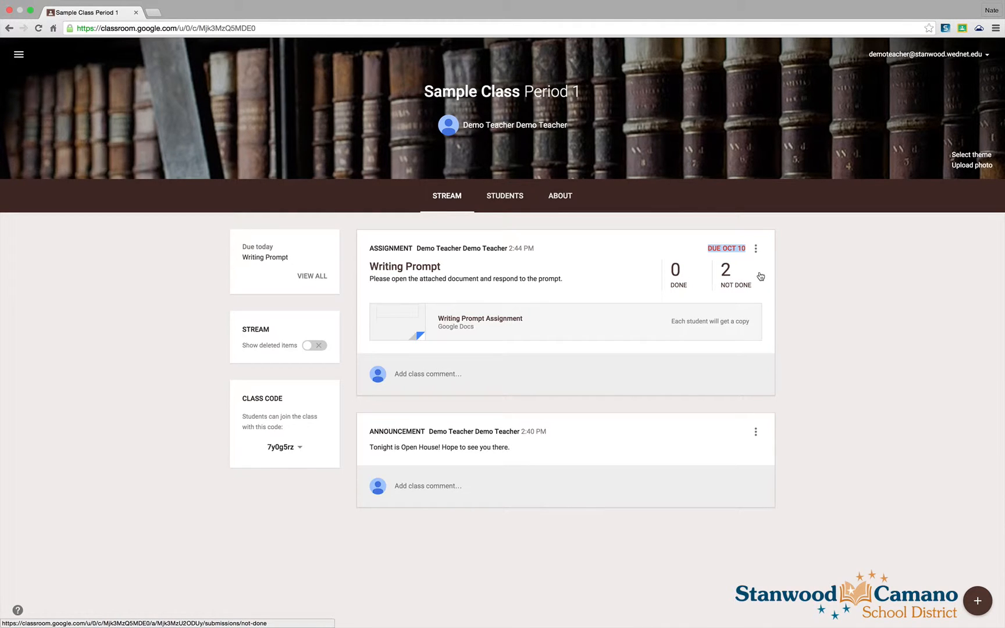
left_click(756, 249)
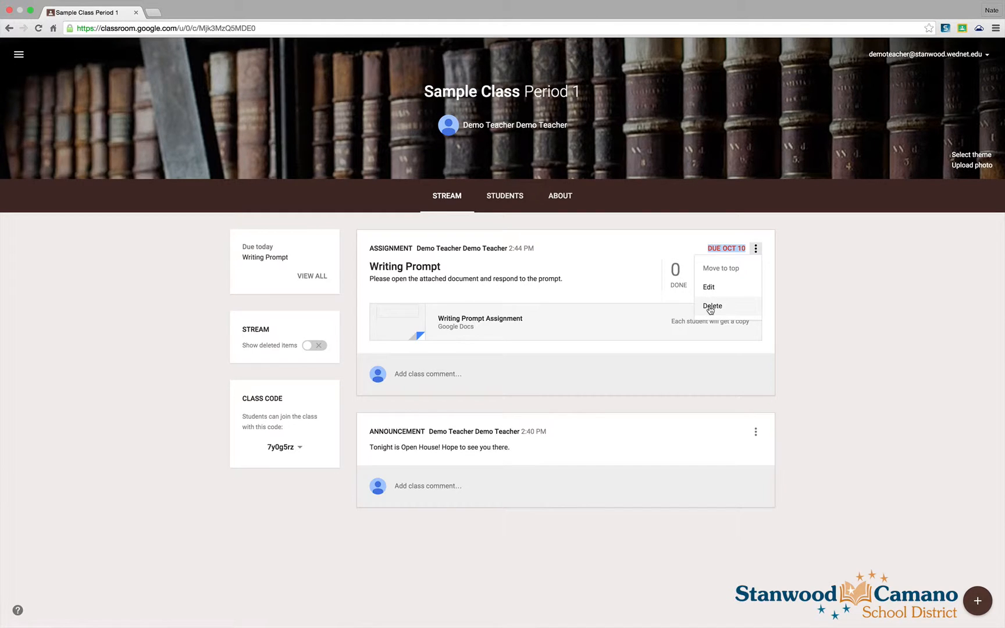
left_click(626, 283)
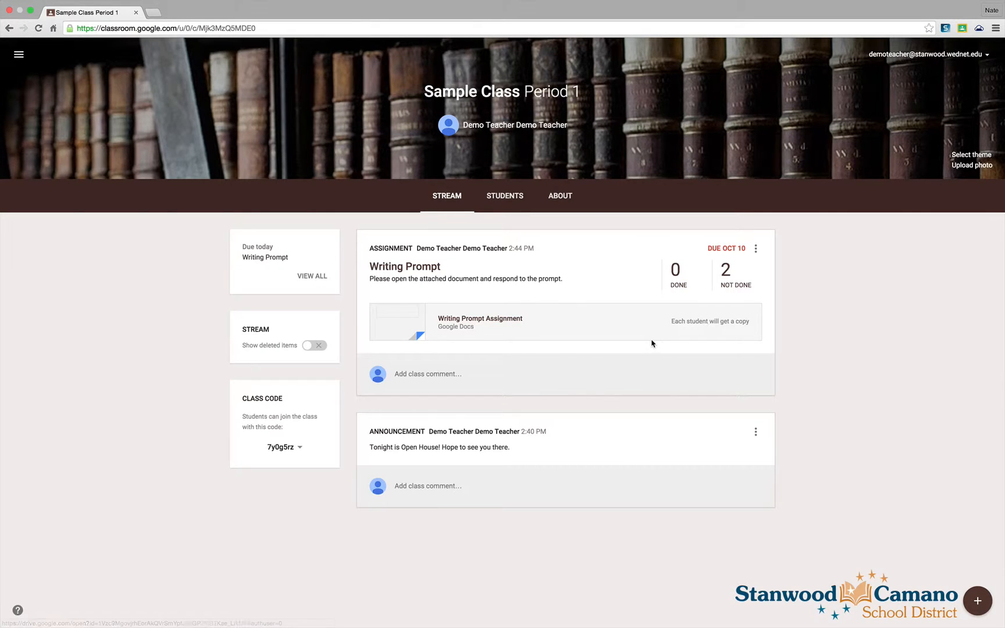
- Open the Writing Prompt assignment's student work page and dismiss the assignment details introduction
left_click(393, 268)
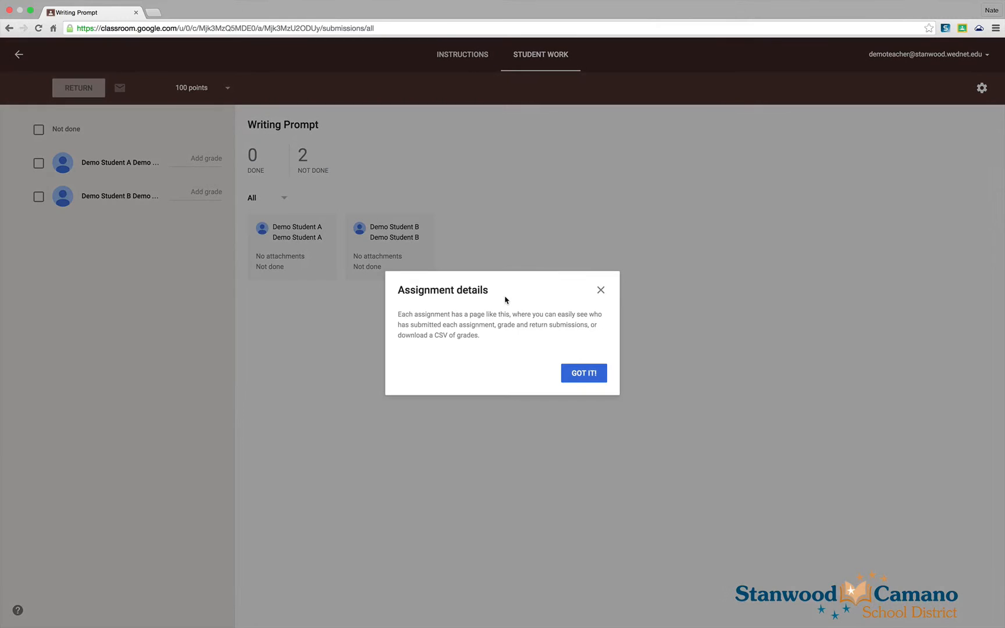
left_click(601, 290)
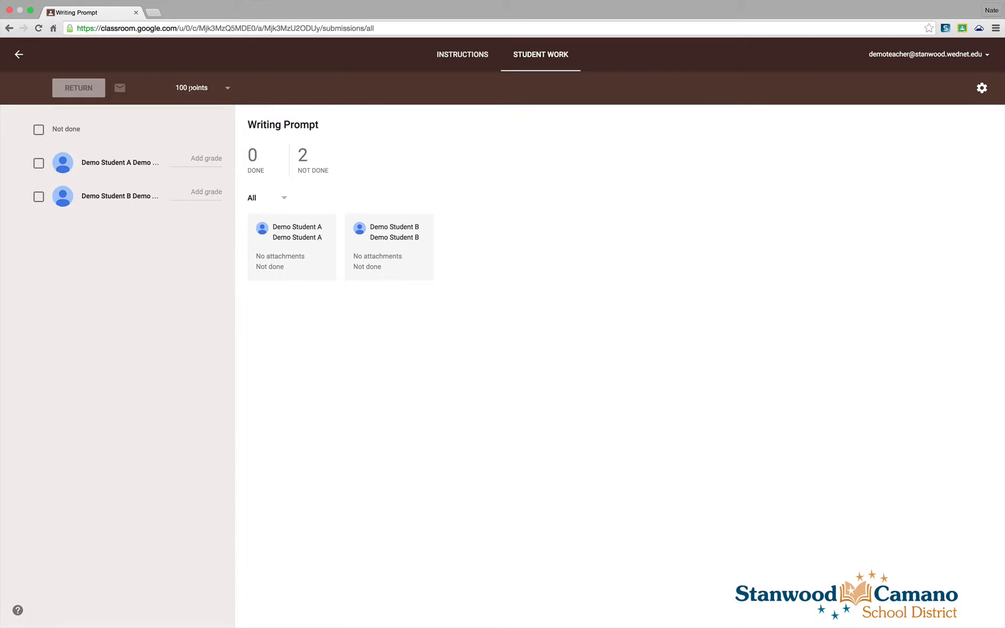
- Set the Writing Prompt assignment's point value to 10, confirm the update, and return to the class stream
left_click(181, 88)
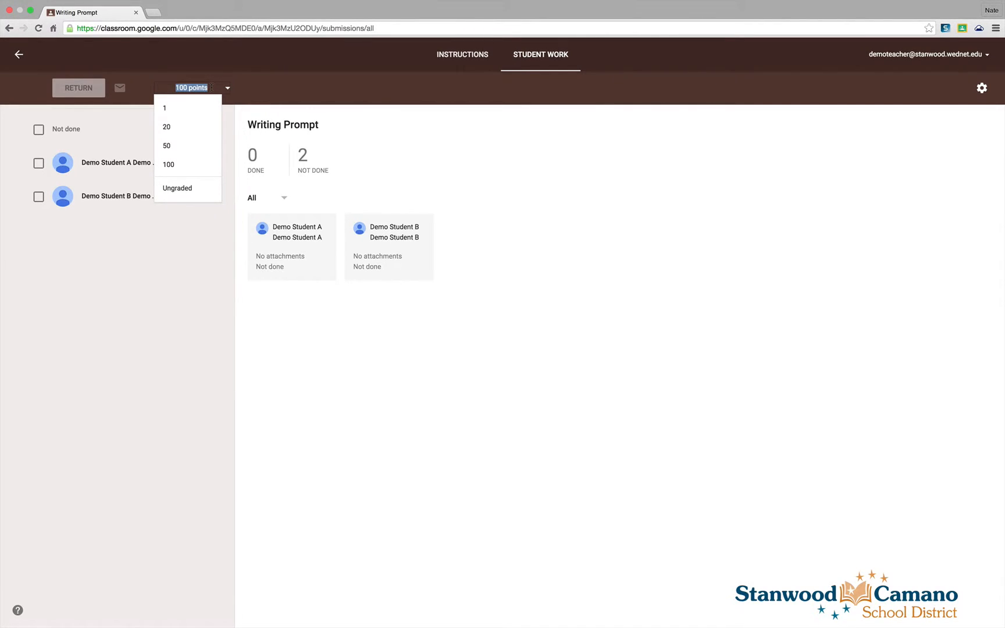
type("10")
key("Return")
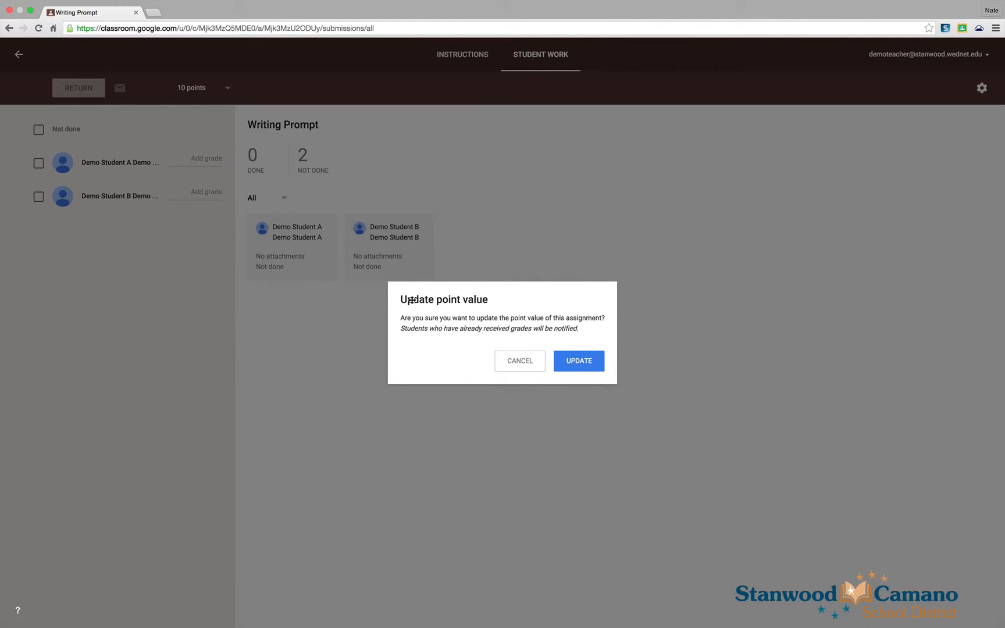
left_click(579, 362)
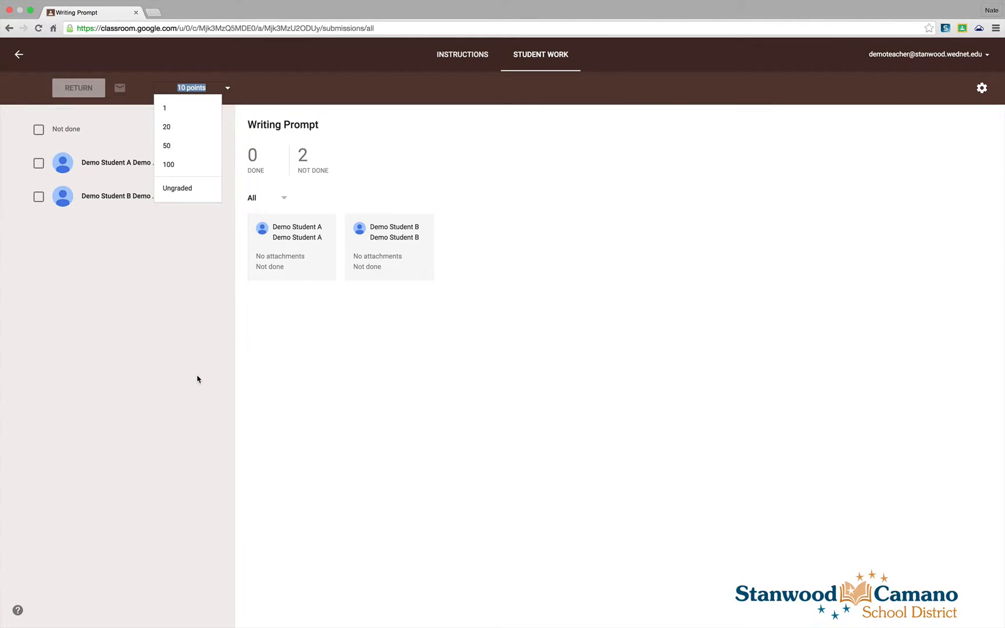
left_click(187, 328)
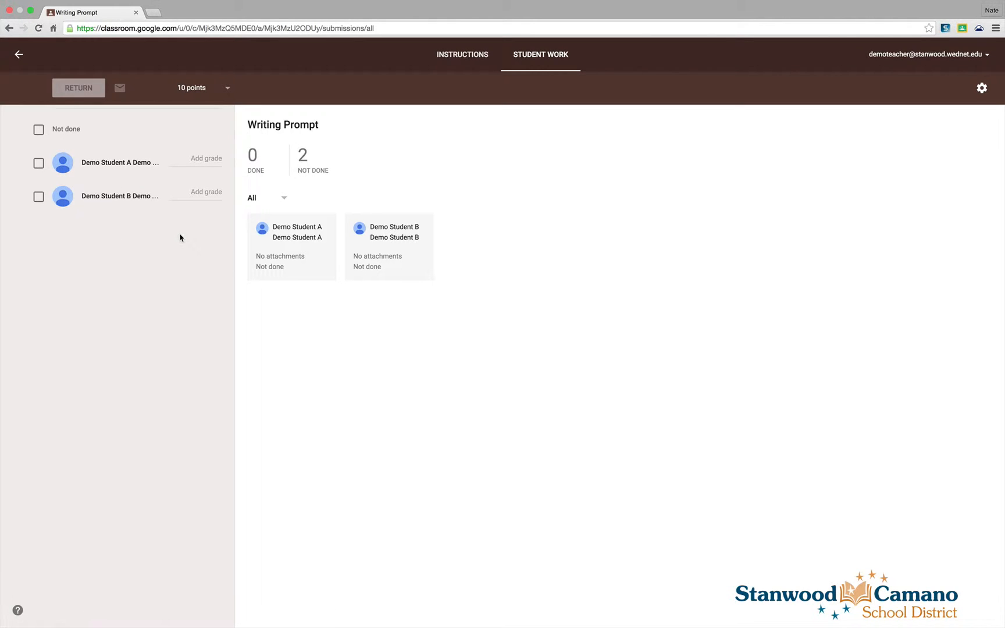
left_click(19, 54)
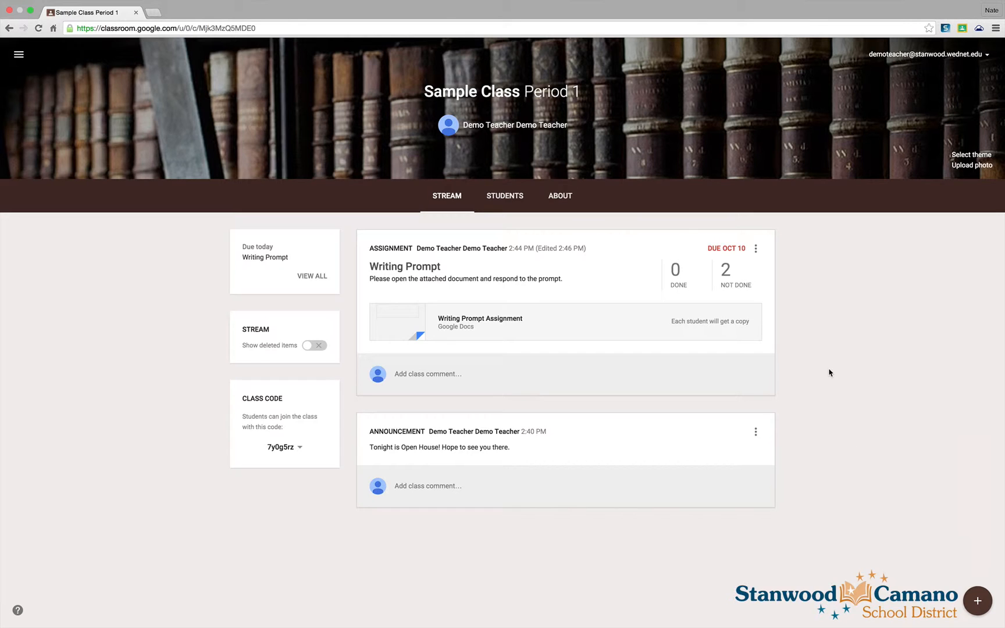
- Create a new assignment for Sample Class Period 1 titled "Group Project Instructions"
mouse_move(978, 600)
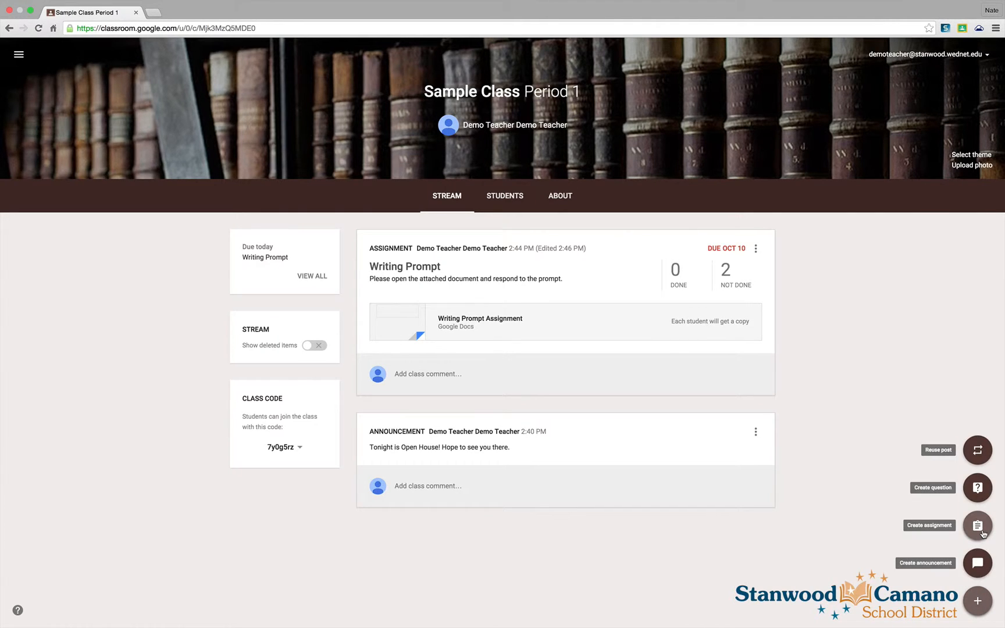
left_click(978, 526)
type("G")
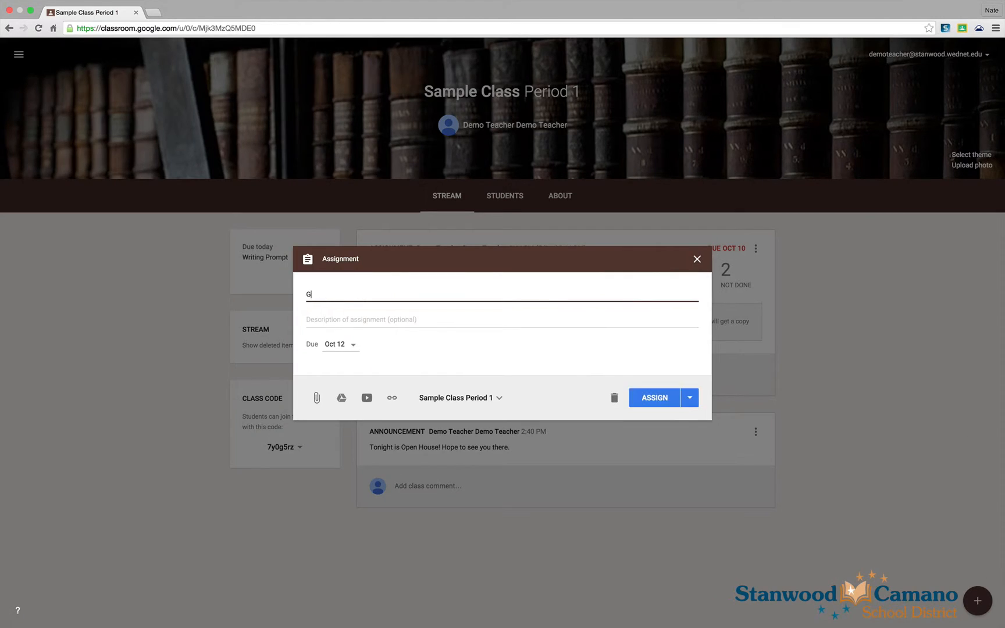
type("roup Project Instructions")
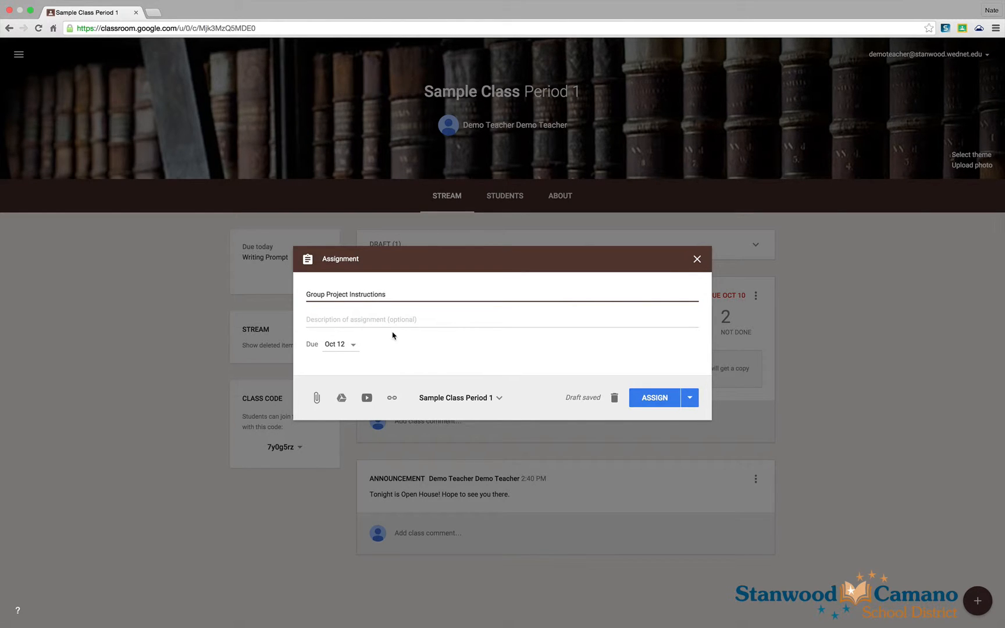
- Attach the Project Instructions document from Google Drive, keeping its access at "Students can view file"
left_click(342, 400)
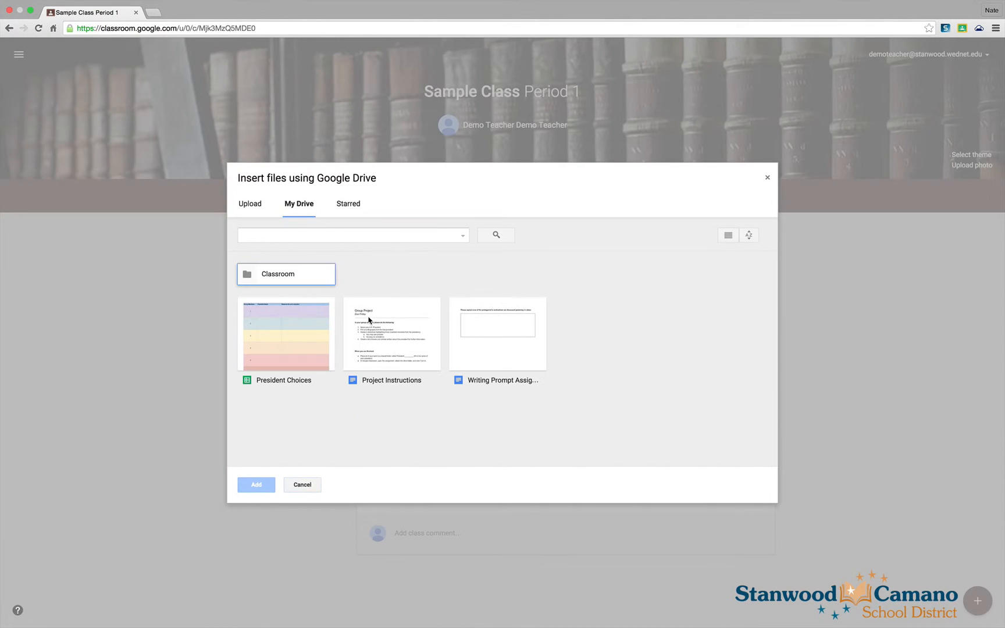
left_click(381, 342)
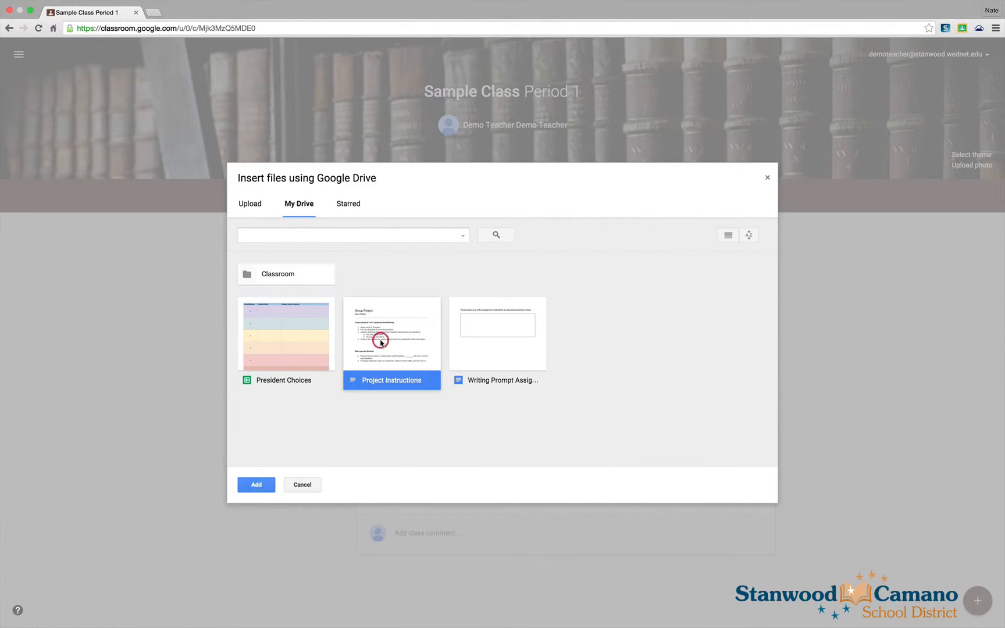
left_click(258, 485)
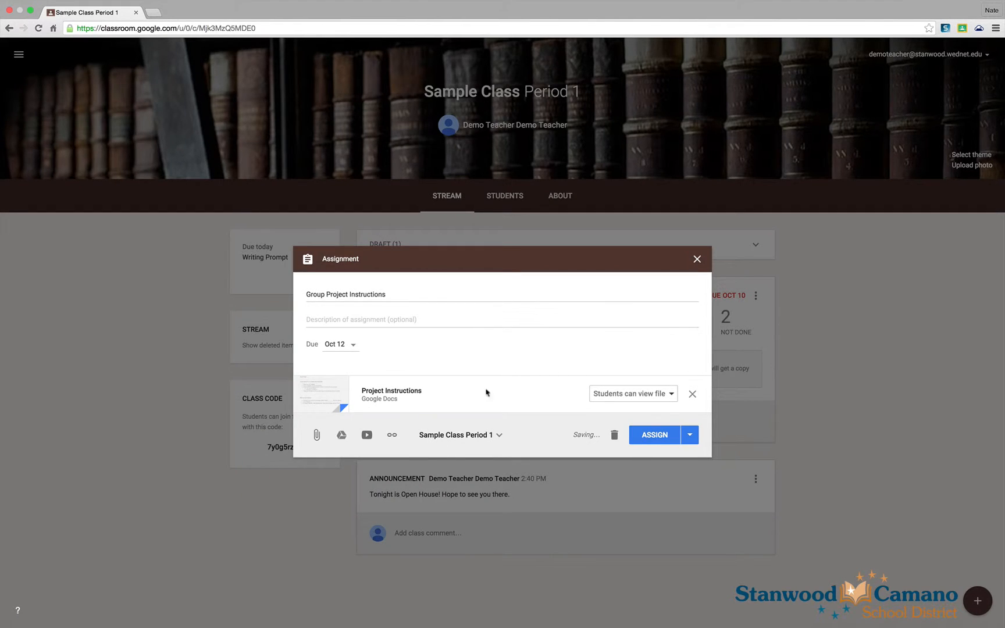
left_click(671, 395)
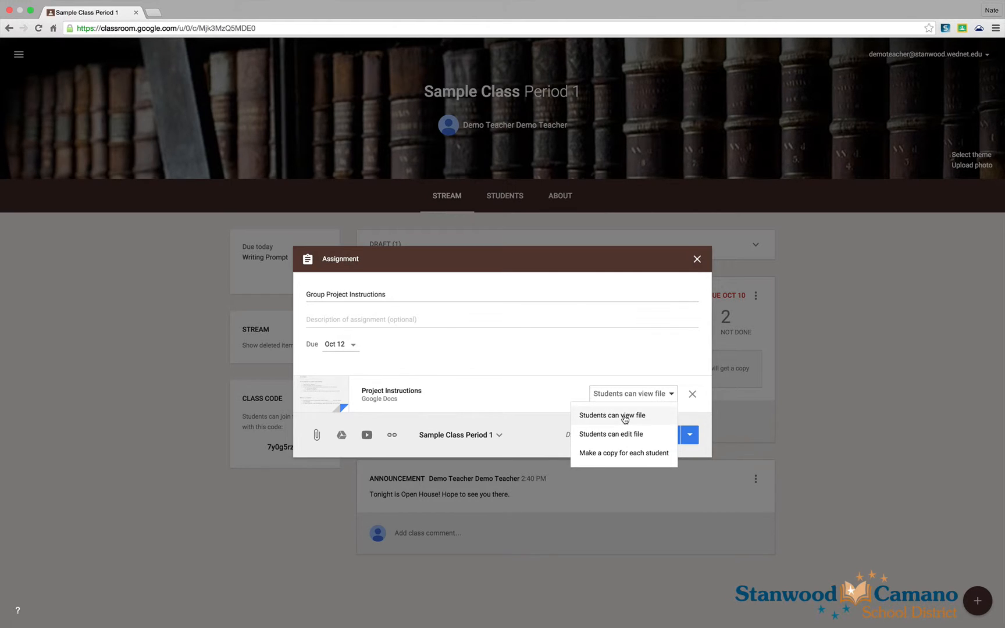
left_click(547, 388)
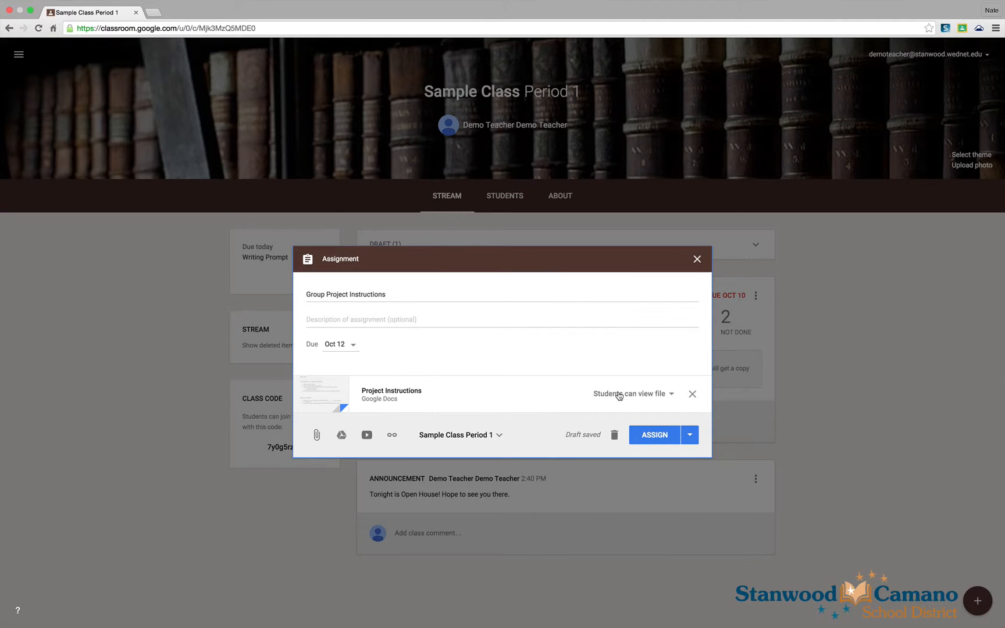
- Set the Group Project Instructions due date to Oct 10, 2015, and assign it to the class
left_click(353, 346)
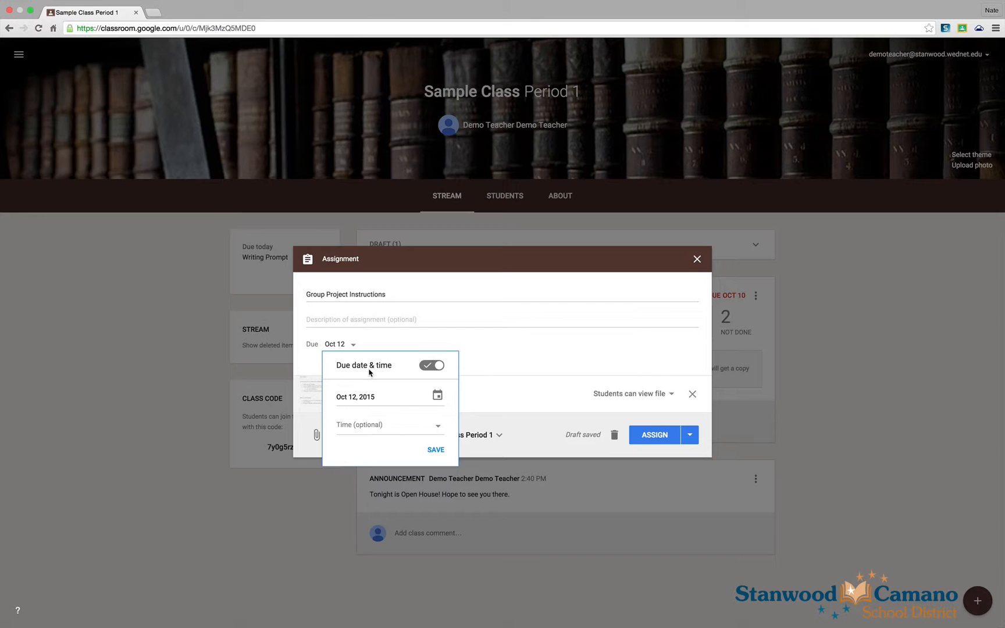
left_click(437, 396)
left_click(442, 467)
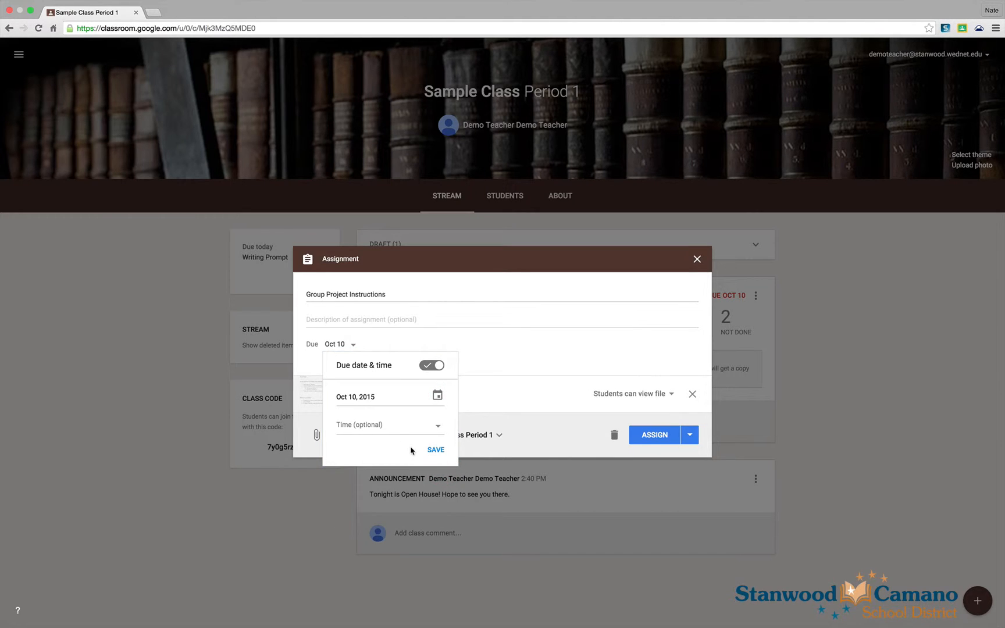
left_click(437, 450)
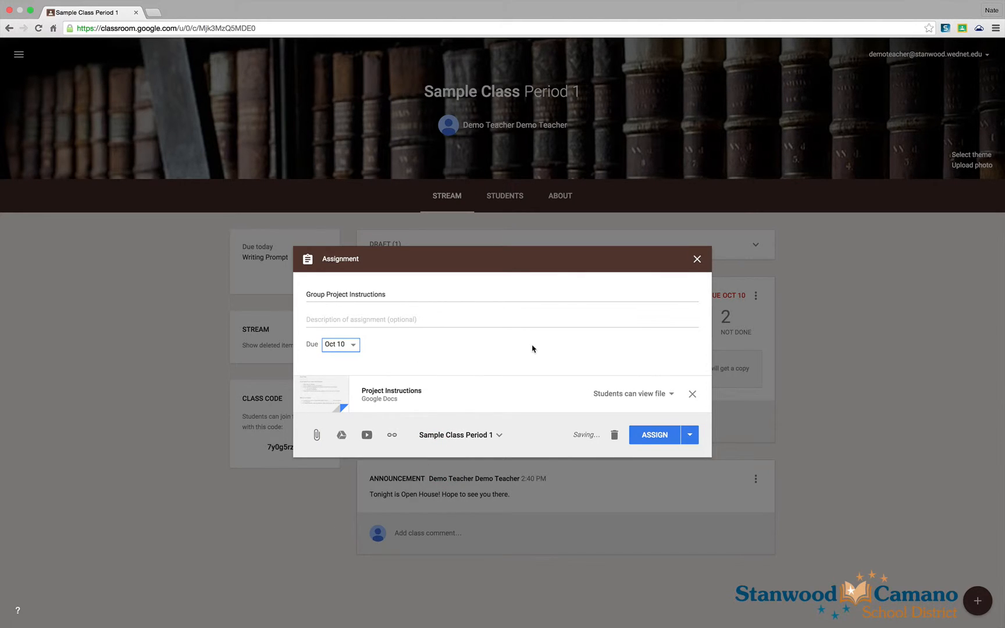
left_click(654, 437)
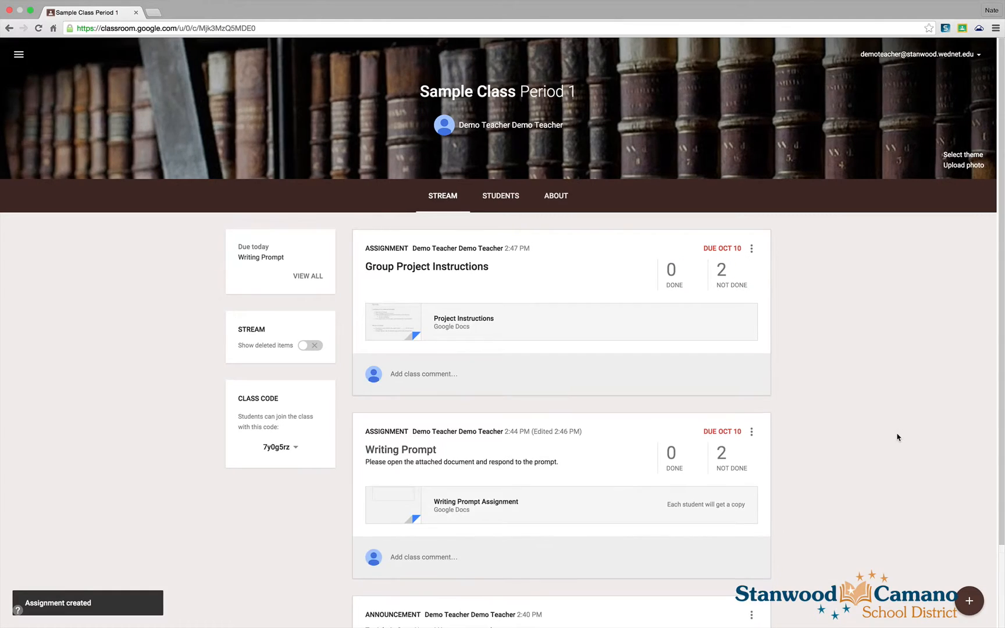
left_click(879, 476)
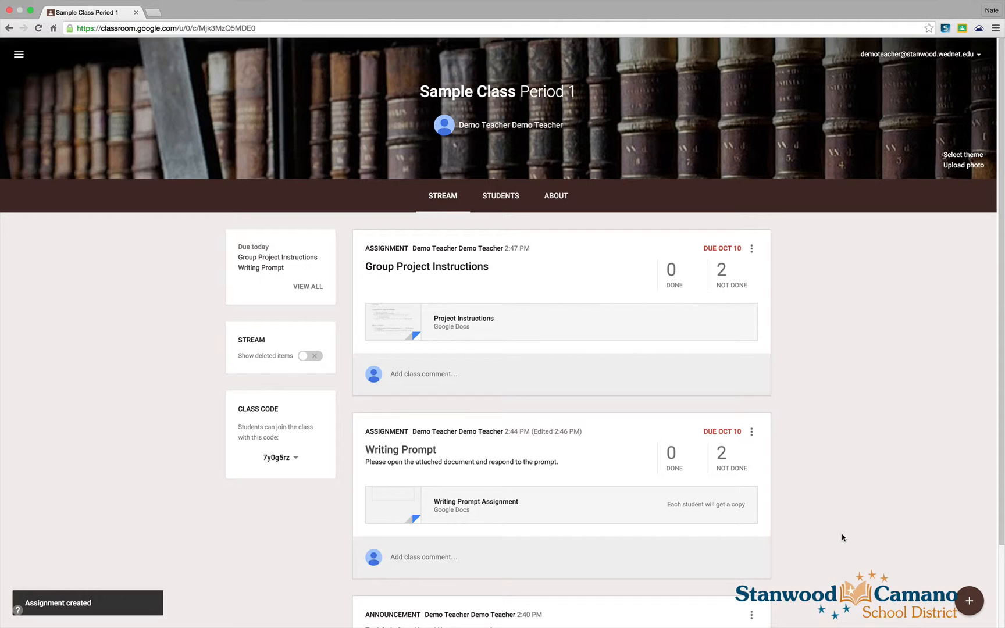
- Create another assignment for the class titled "Presidential Choices (Whole Class)"
mouse_move(969, 600)
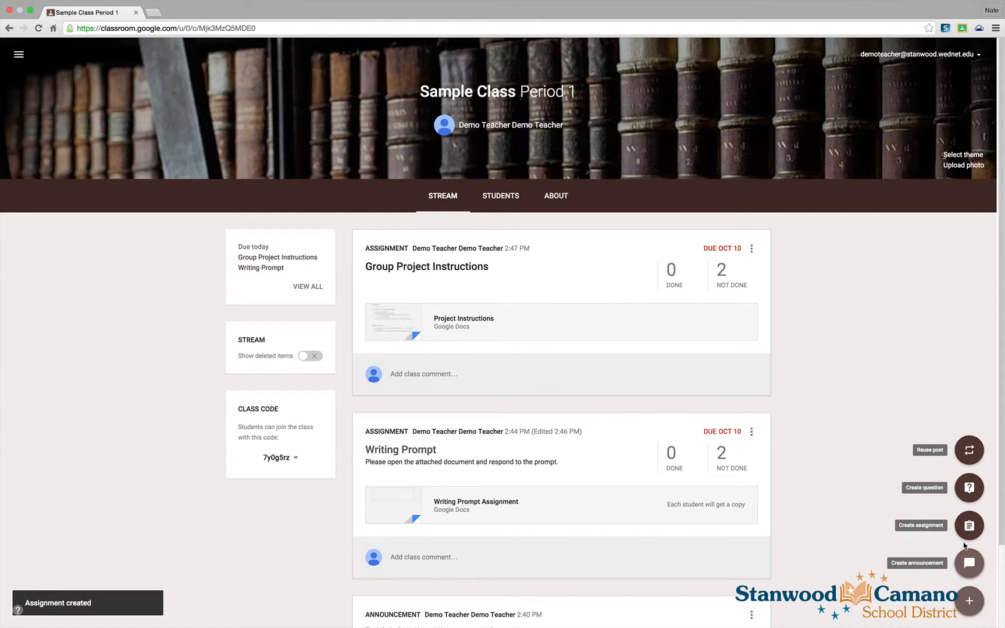
left_click(969, 526)
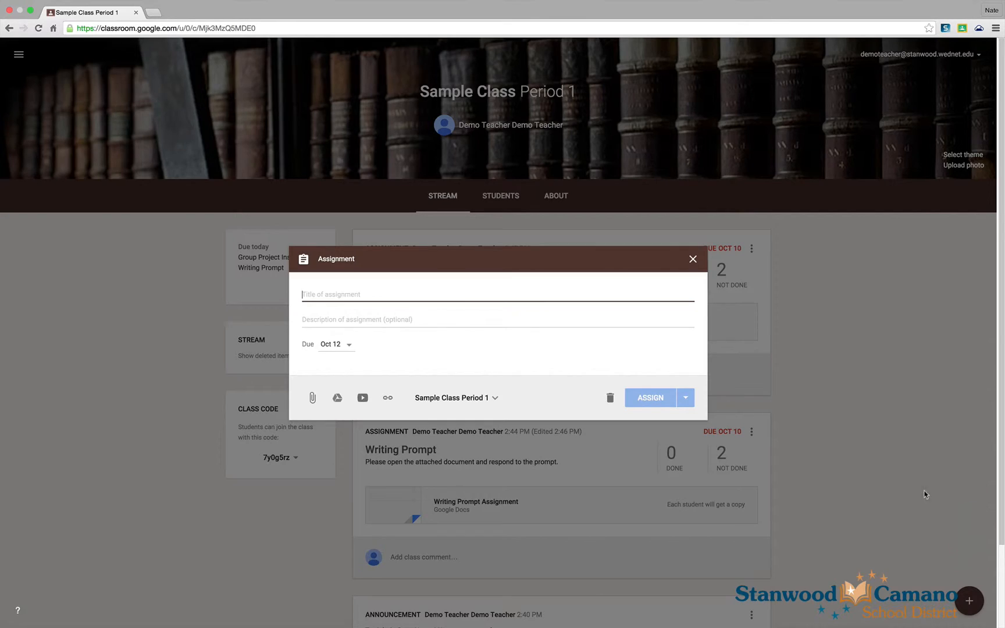
left_click(411, 294)
type("Presiden")
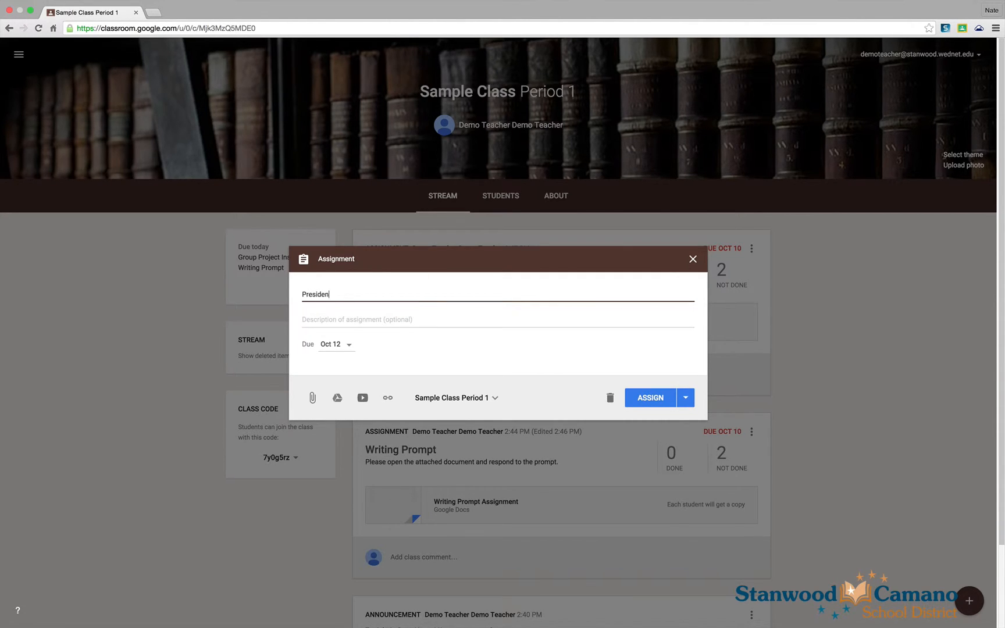
type("tial Choices (While")
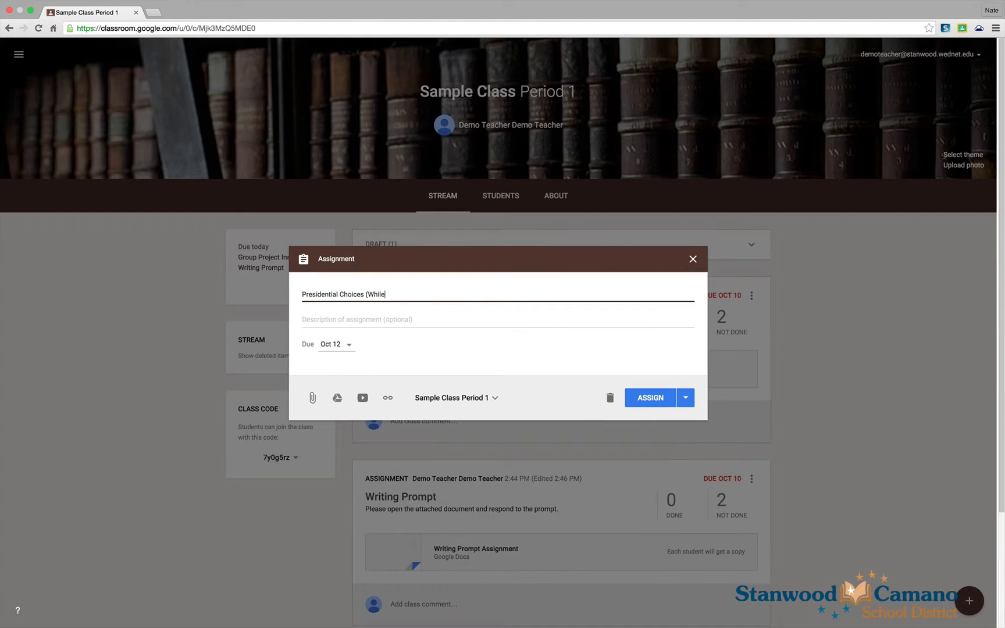
type("ole Class")
- Enter the assignment description "Each group will open the attached document and fill in the information for your group."
left_click(374, 320)
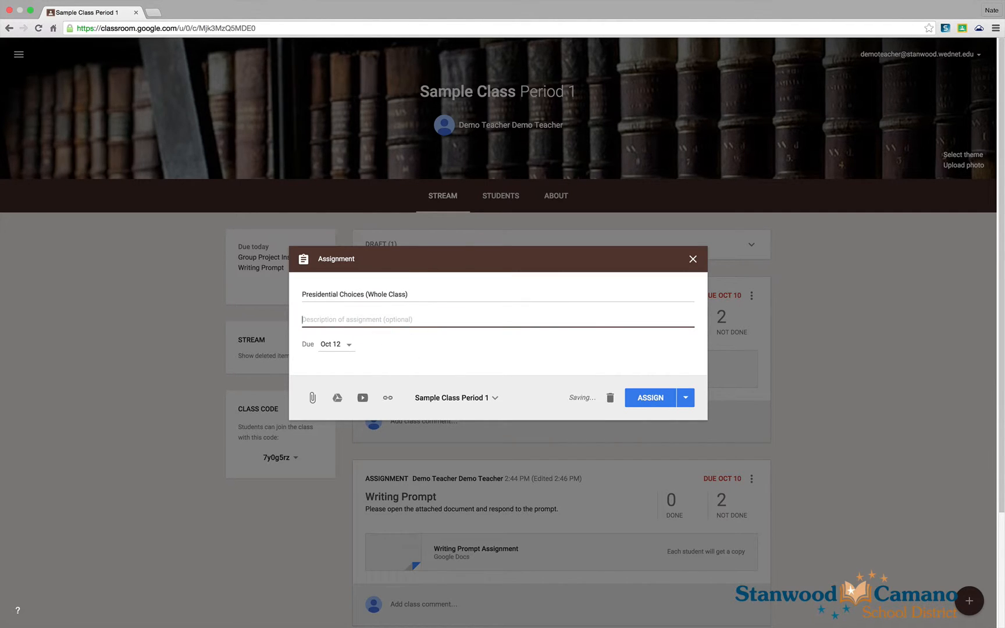
type("Each group will open the attached document and fi")
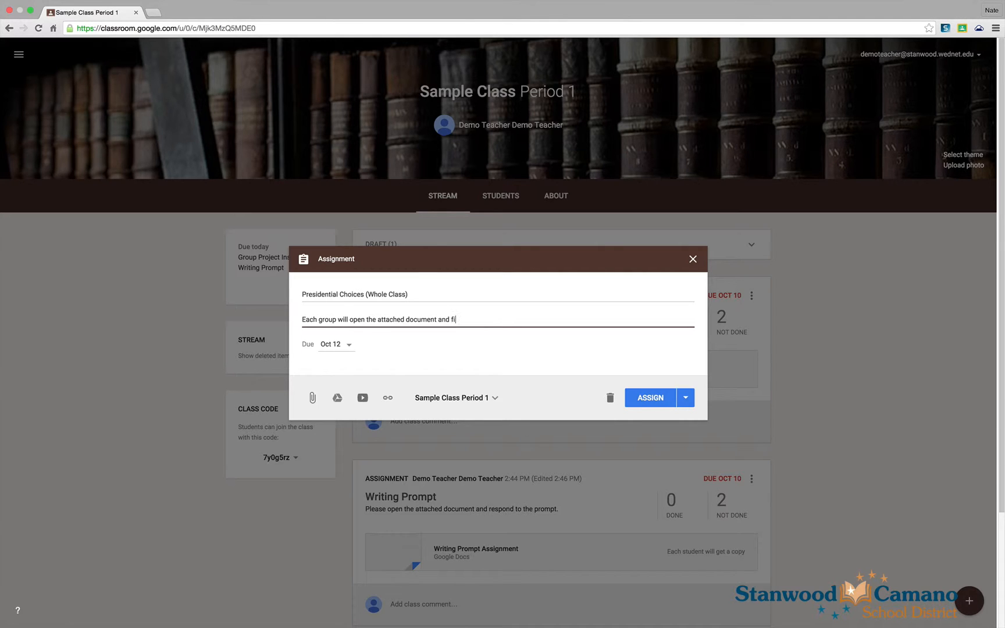
type("ll in the information for your group.")
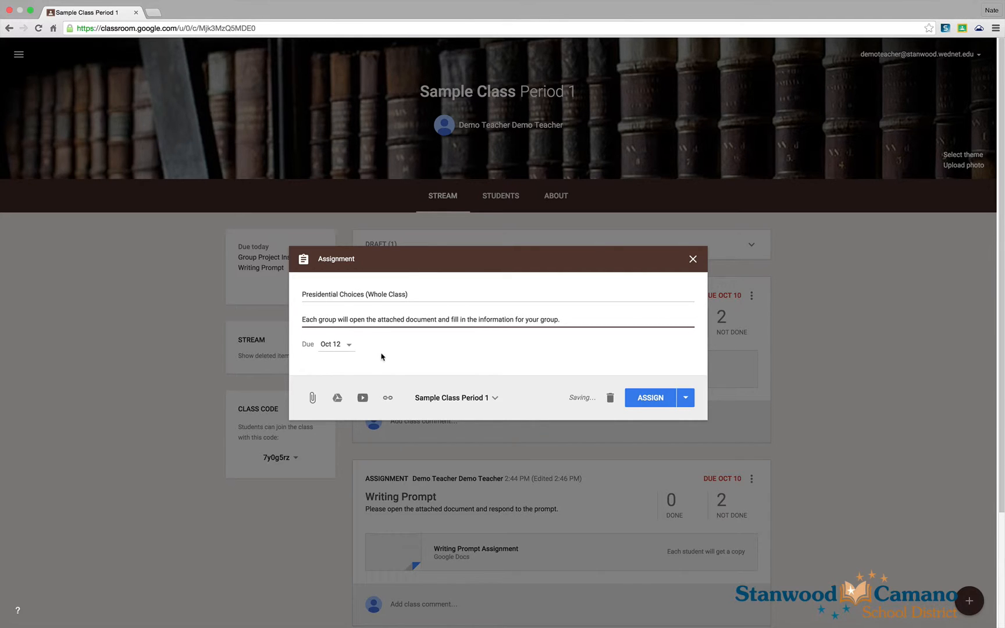
- Attach the President Choices spreadsheet from Google Drive and set its access to "Students can edit file"
left_click(337, 397)
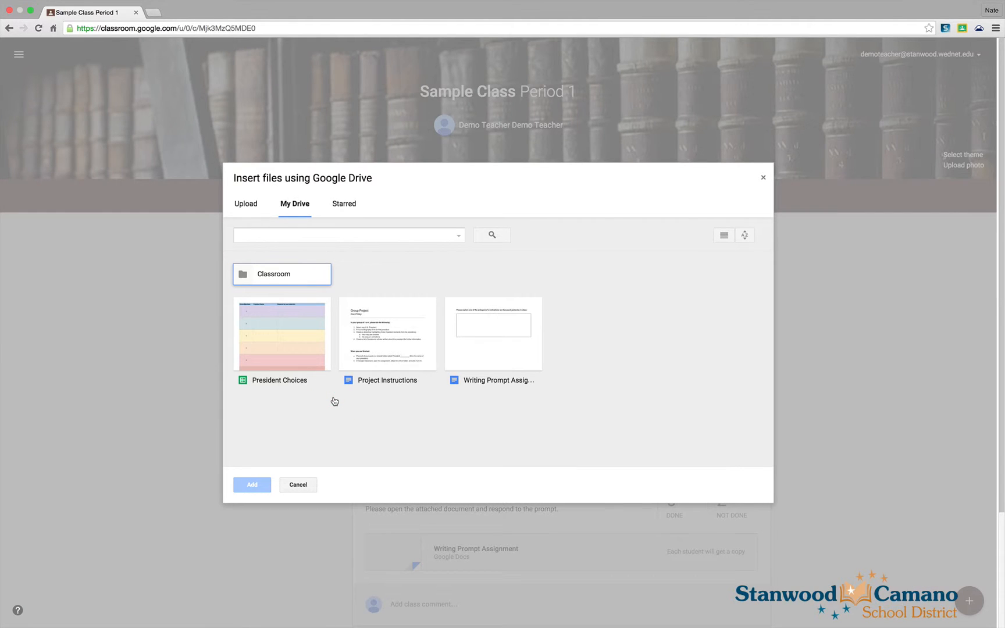
left_click(286, 338)
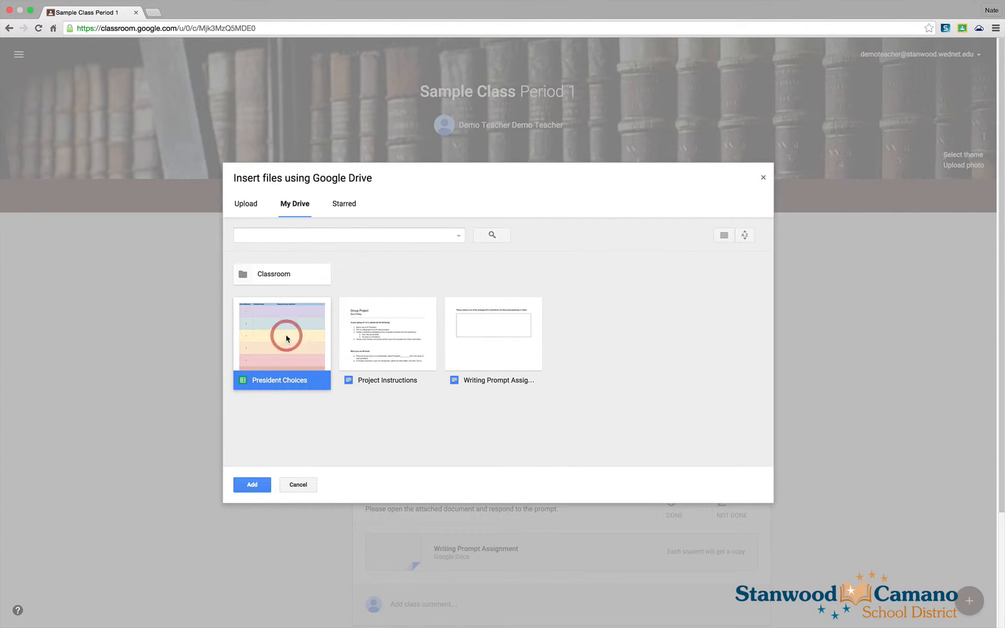
left_click(253, 486)
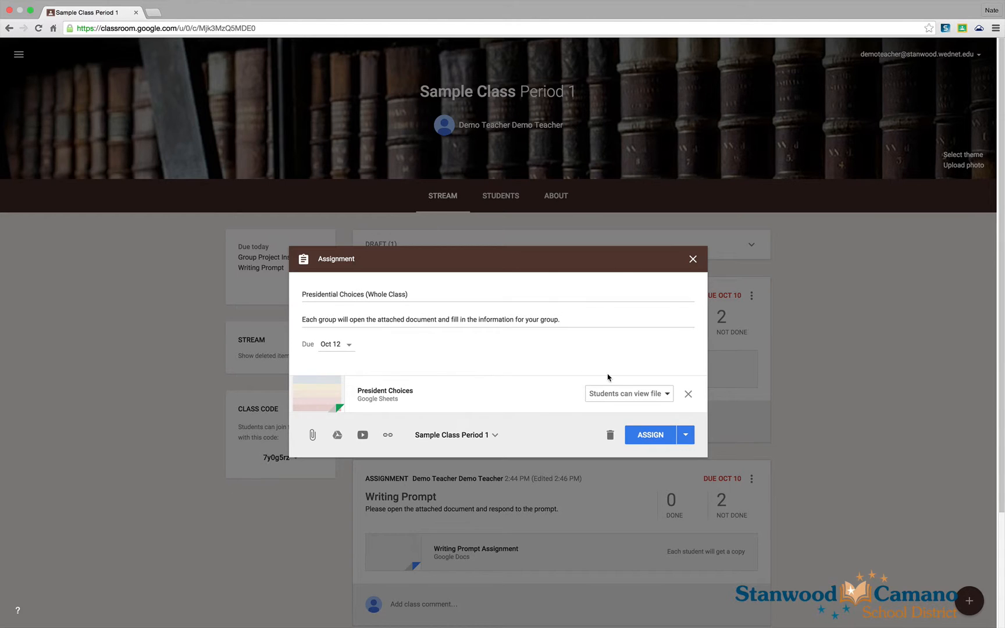
left_click(667, 397)
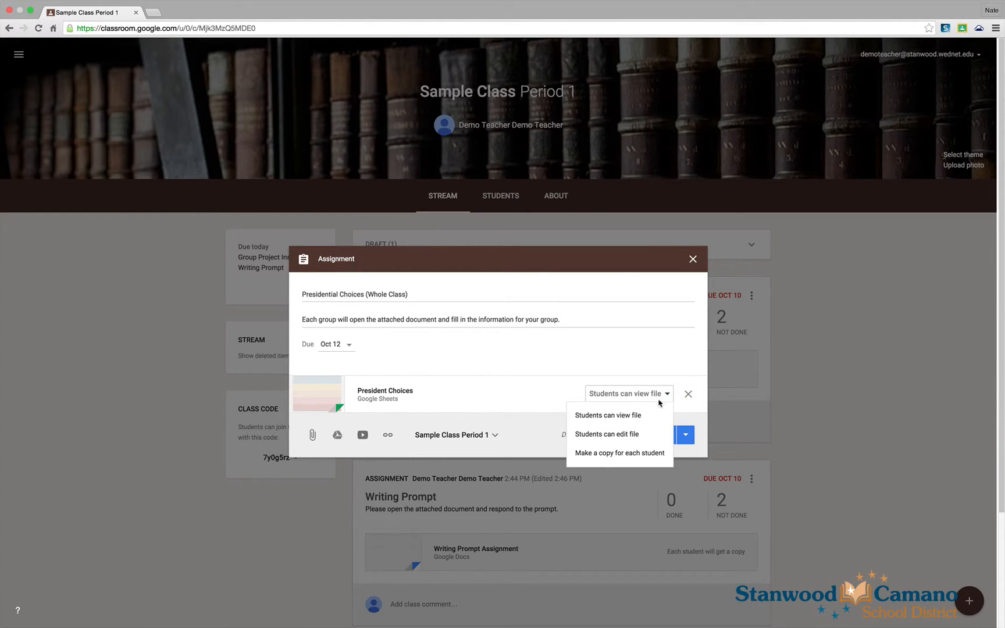
left_click(611, 436)
left_click(552, 399)
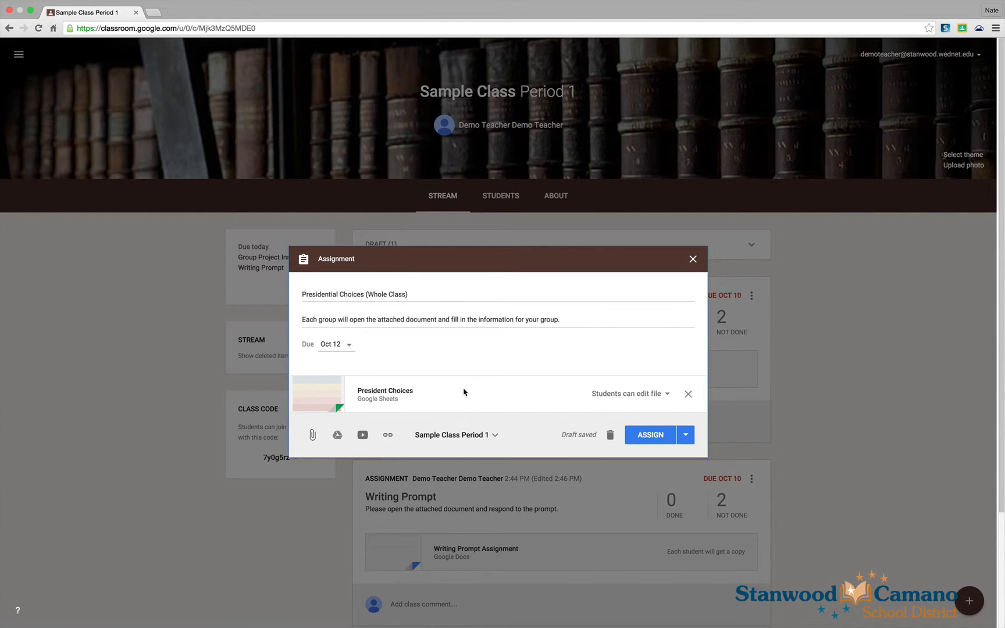
- Set the Presidential Choices due date to Oct 10, 2015, and assign it to the class
left_click(350, 344)
left_click(435, 396)
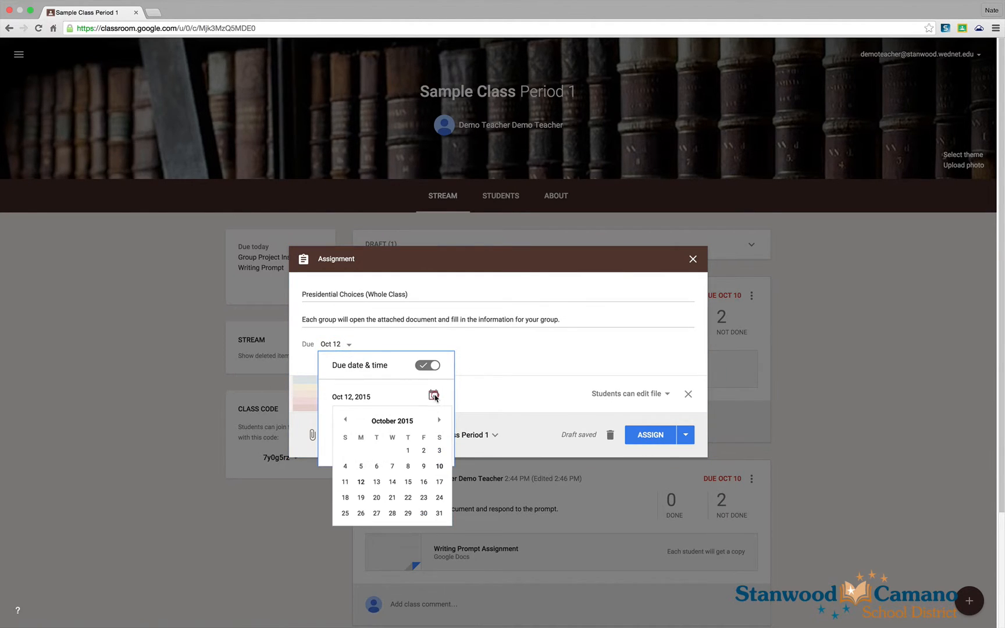
left_click(439, 465)
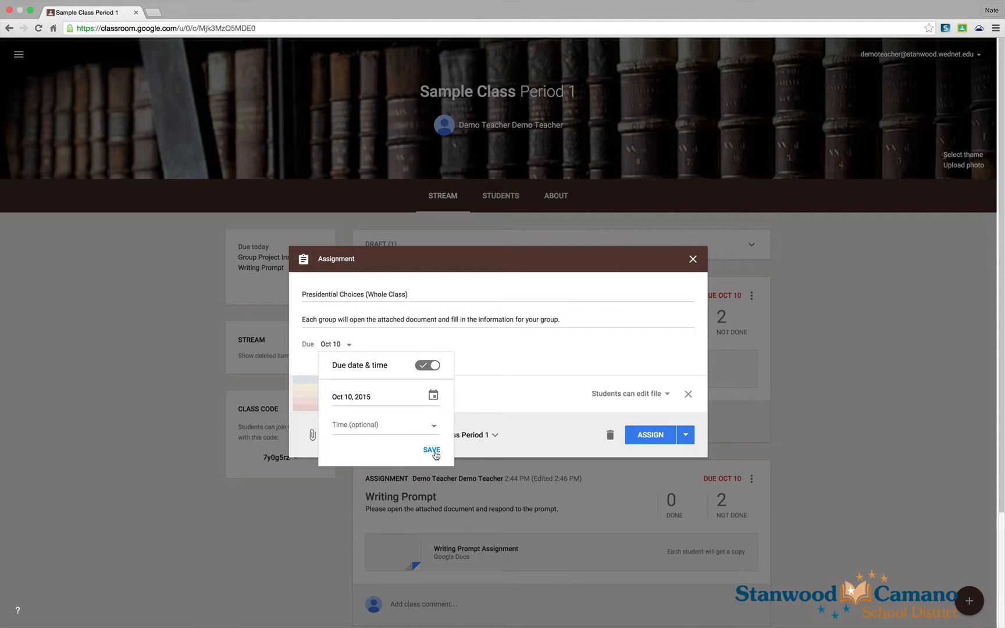
left_click(436, 455)
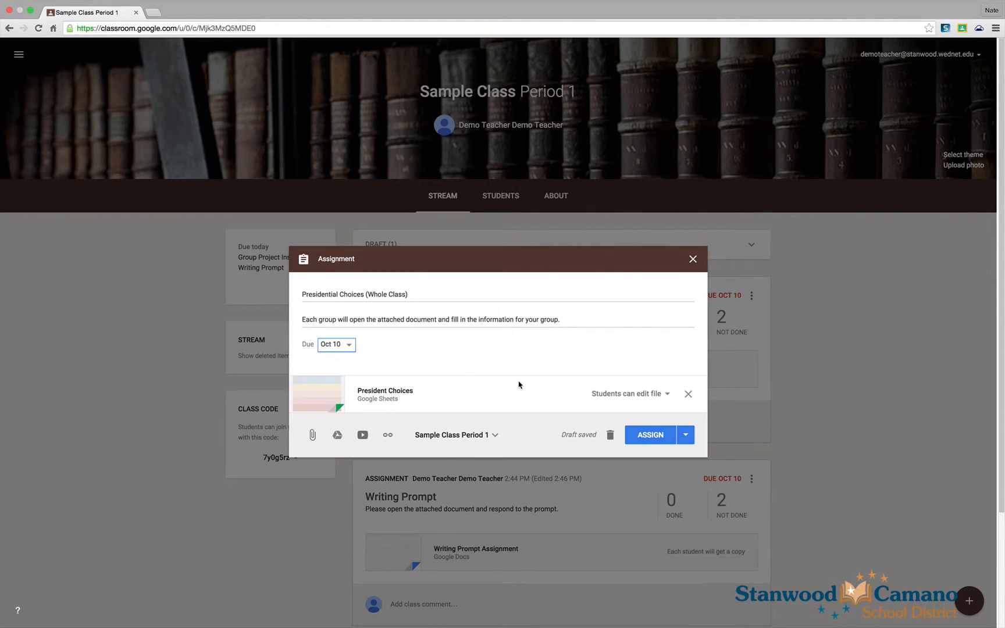
left_click(650, 436)
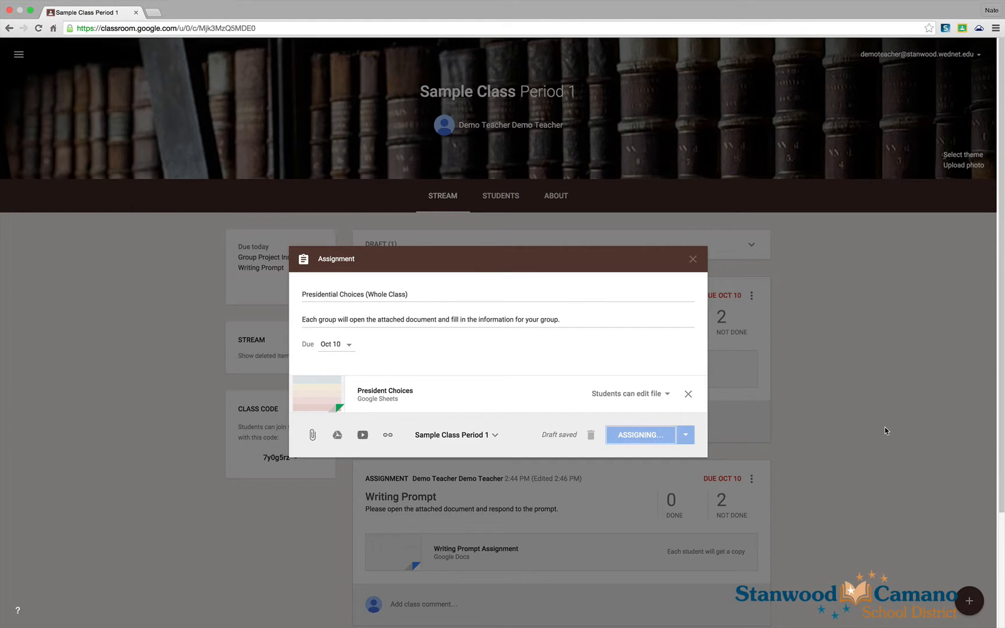
scroll(878, 427, "down", 5)
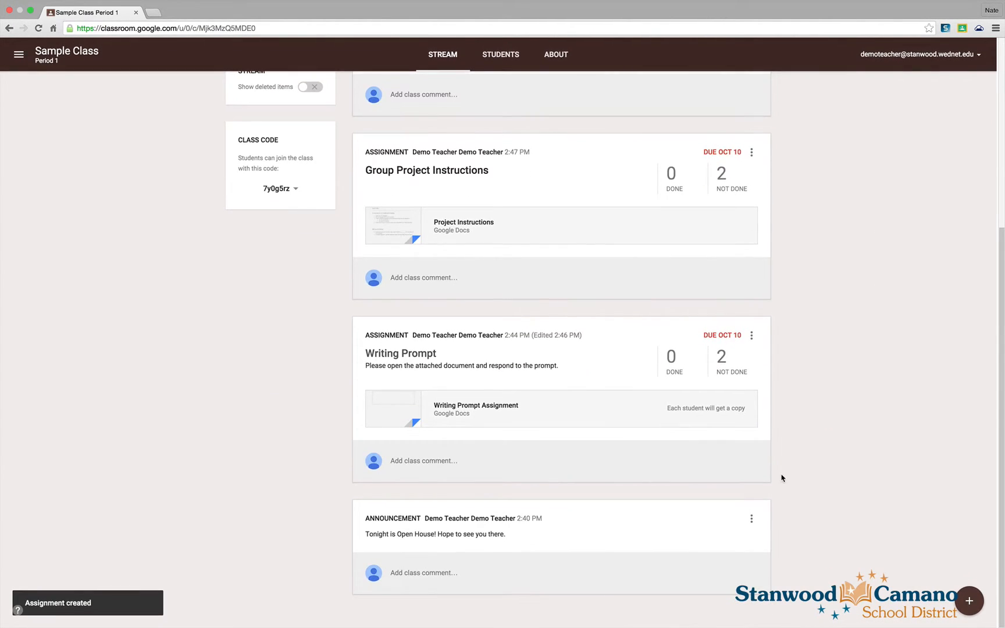
- Create a class question titled "Who do you think was the greatest president?"
scroll(585, 514, "up", 5)
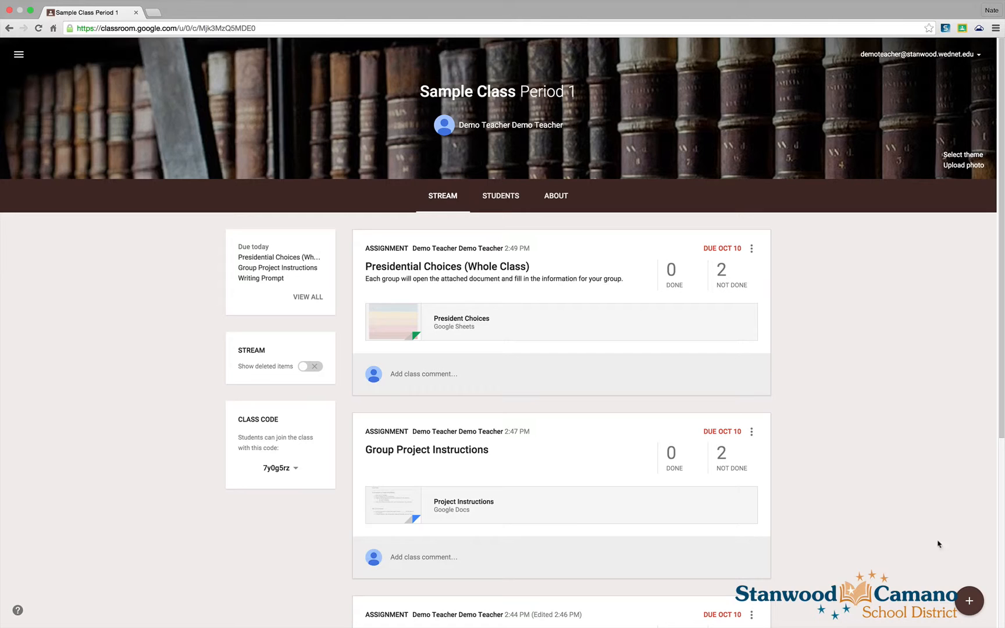
mouse_move(970, 601)
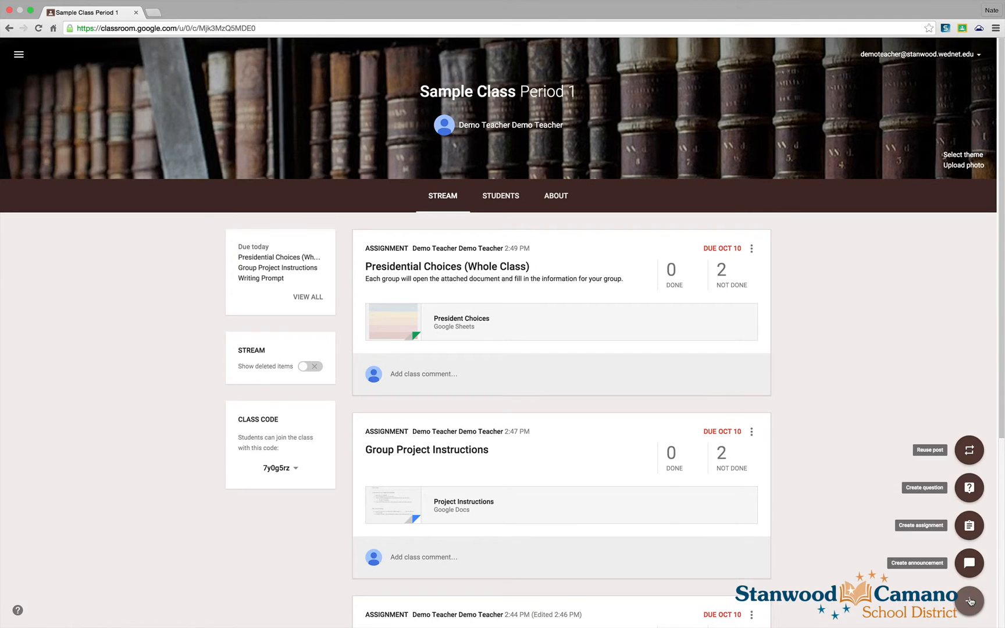
left_click(970, 488)
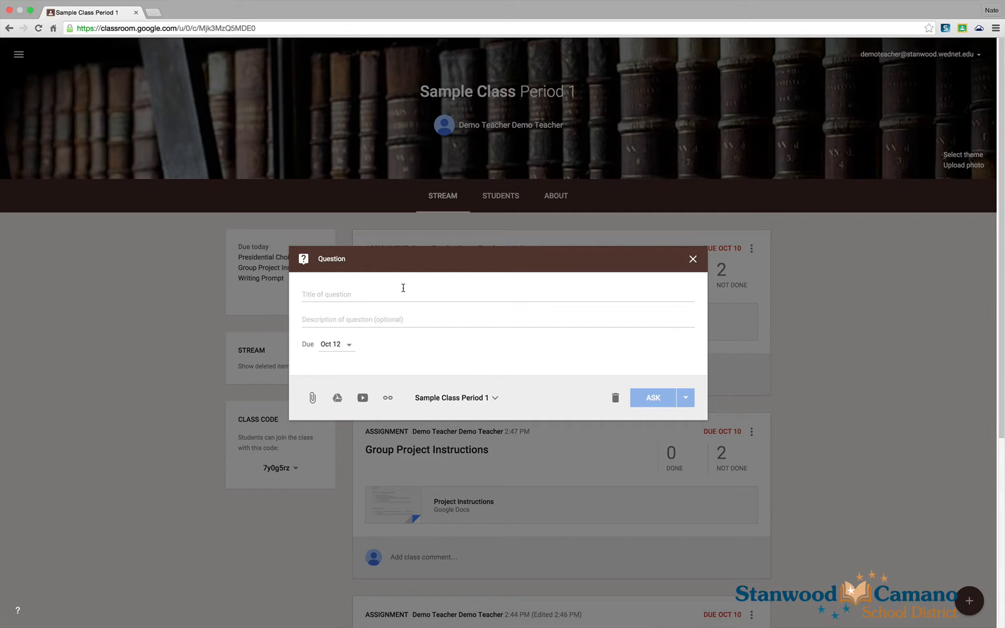
left_click(338, 295)
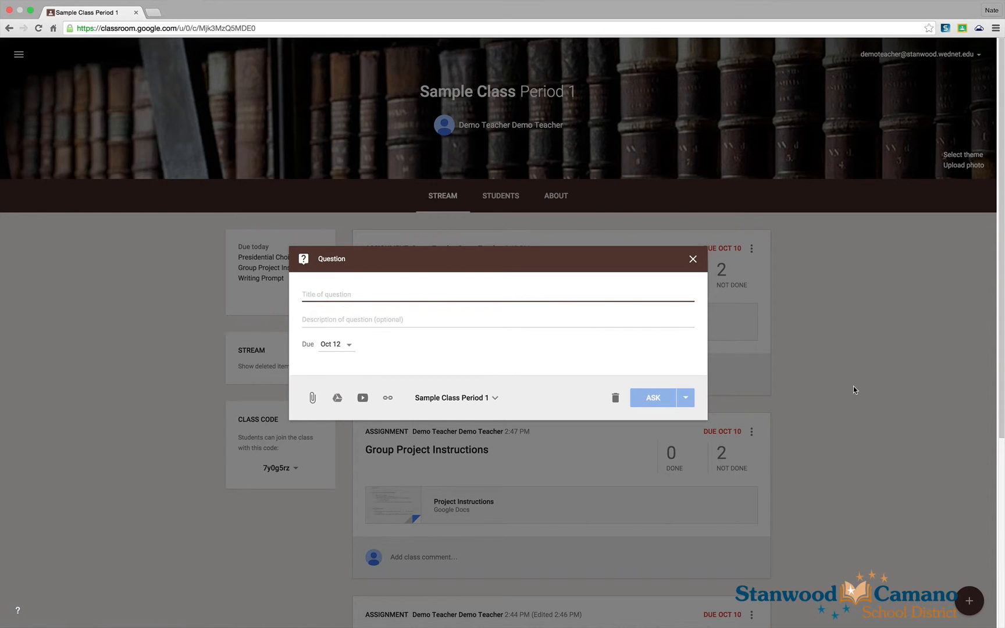
type("Who do you think was the greatest president?")
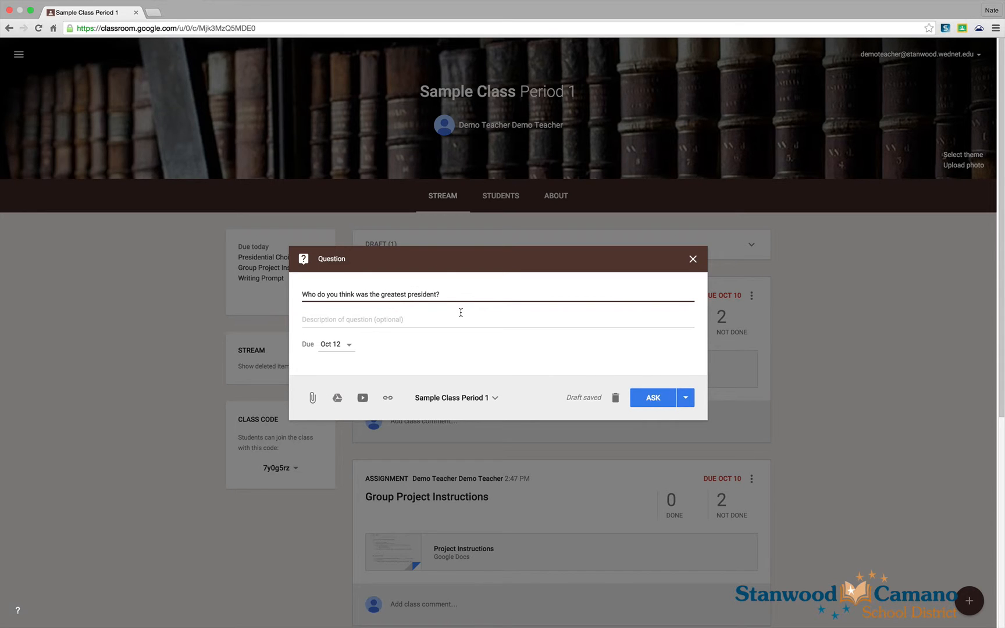
- Ask the question, letting students see and reply to each other's answers and edit their own answers
left_click(652, 399)
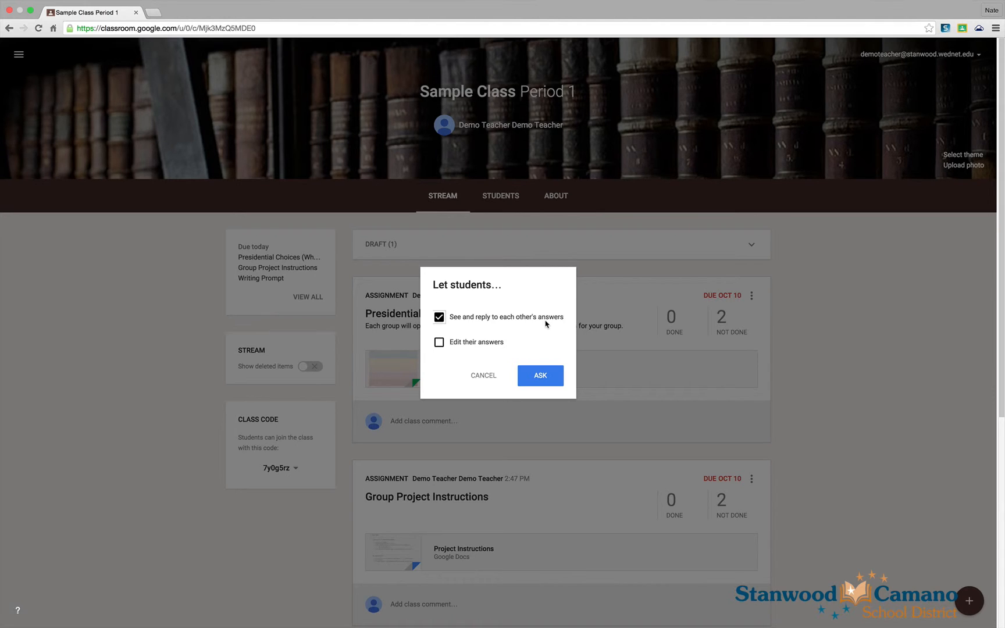
left_click(438, 344)
left_click(439, 317)
left_click(445, 343)
left_click(439, 316)
left_click(439, 342)
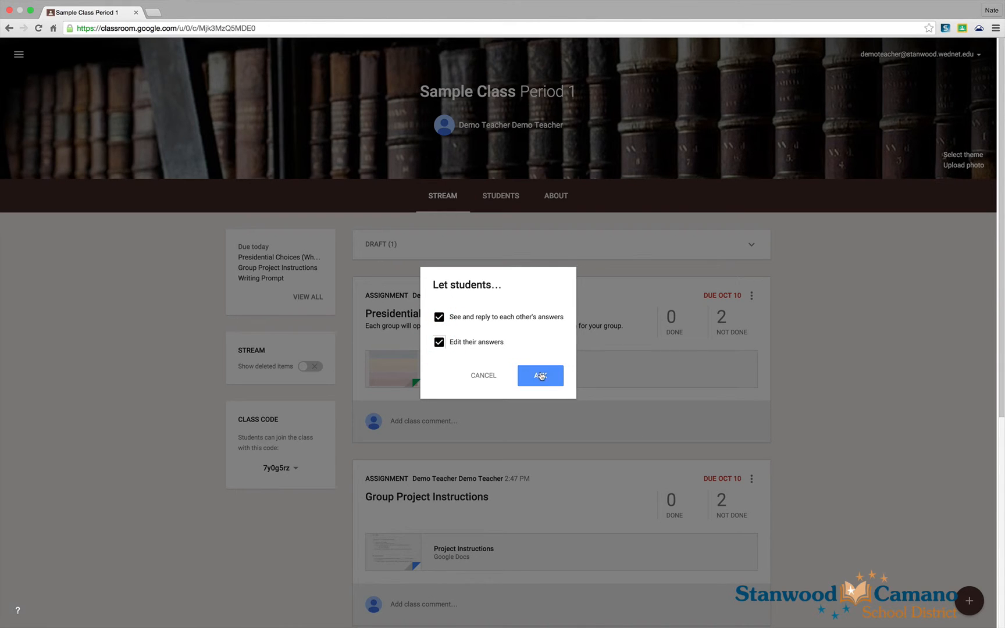
left_click(543, 377)
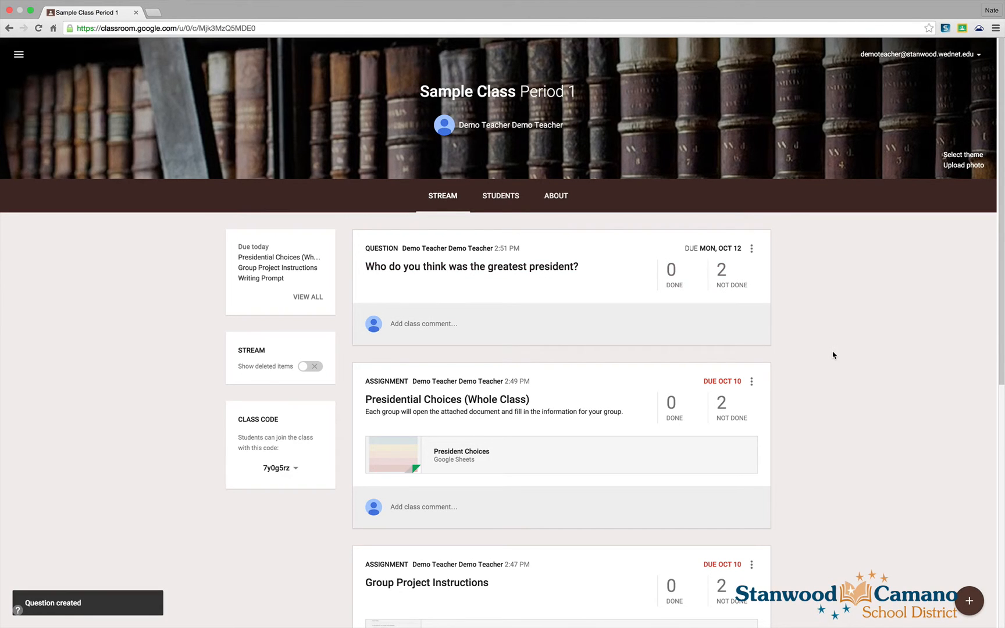
- Look over the question and the assignments posted in the class stream
scroll(894, 388, "down", 5)
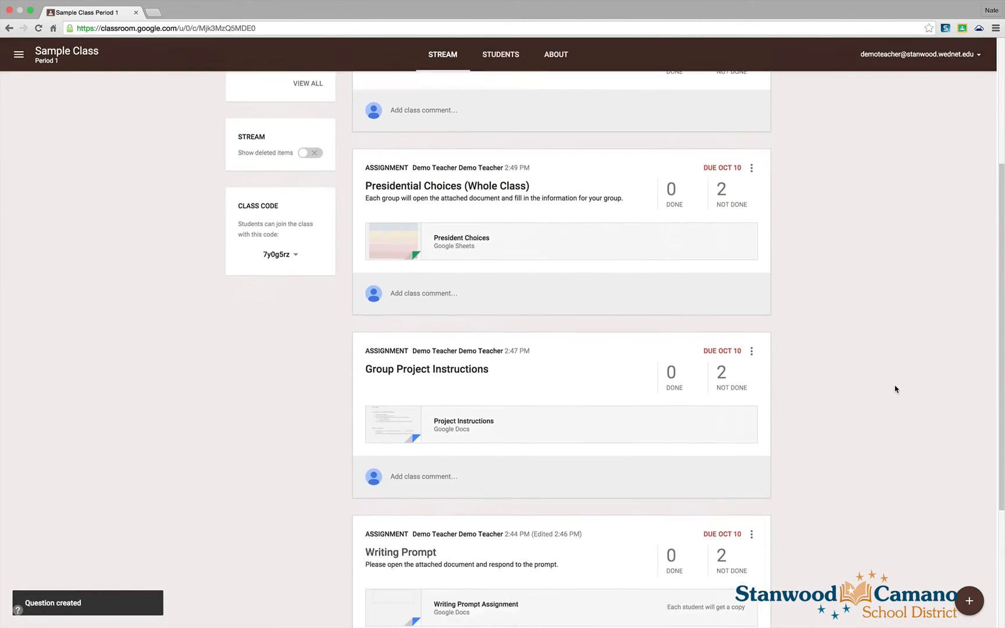
scroll(895, 389, "down", 3)
scroll(894, 389, "up", 8)
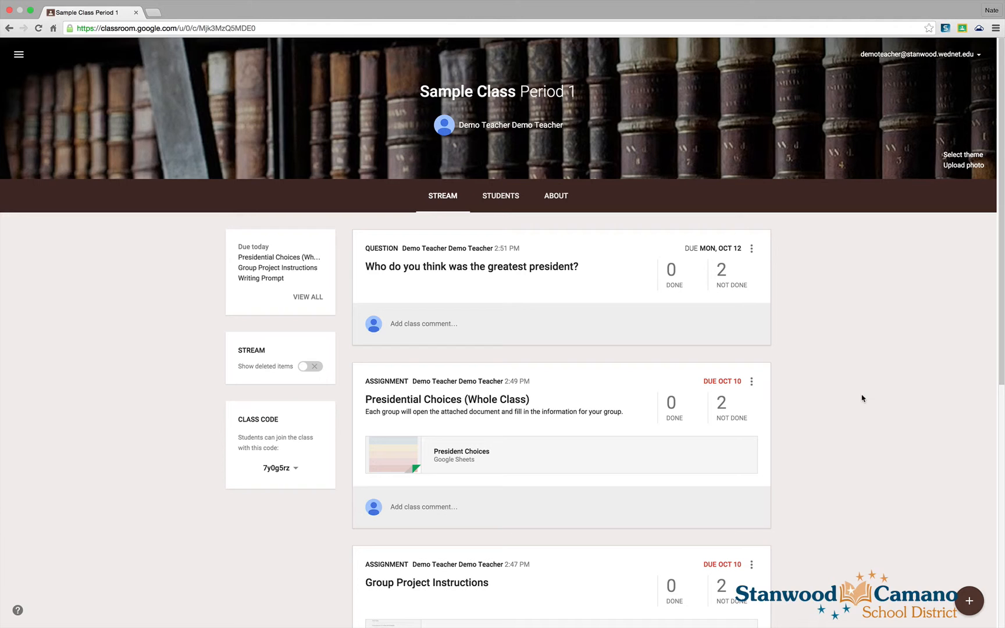
scroll(825, 450, "down", 5)
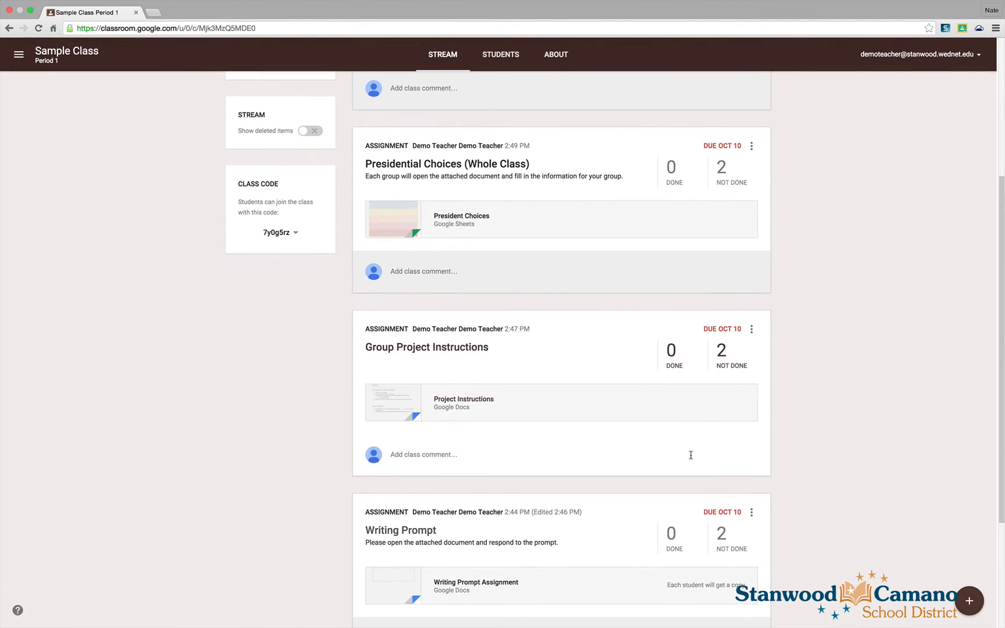
scroll(807, 404, "down", 2)
scroll(808, 402, "up", 5)
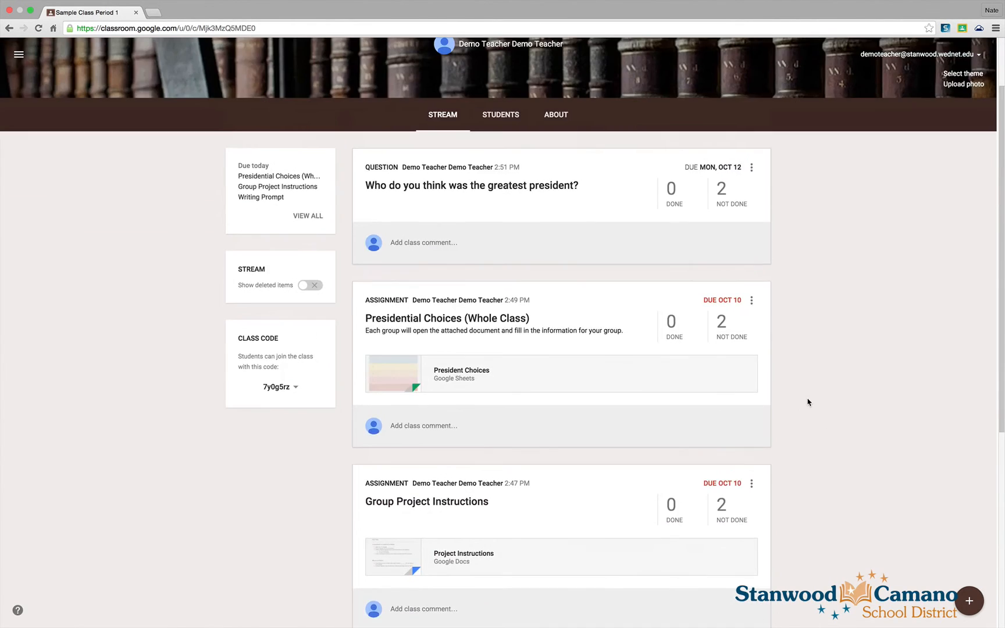
scroll(807, 402, "up", 2)
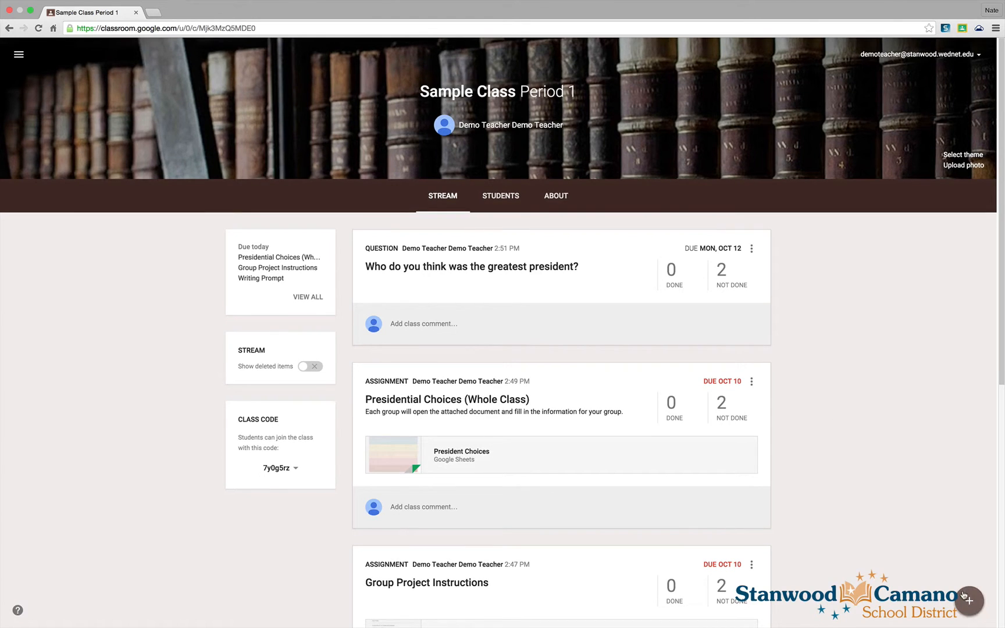
- Reuse the Video Review Assignment post from Example Class 2 without creating new copies of its attachments
left_click(966, 599)
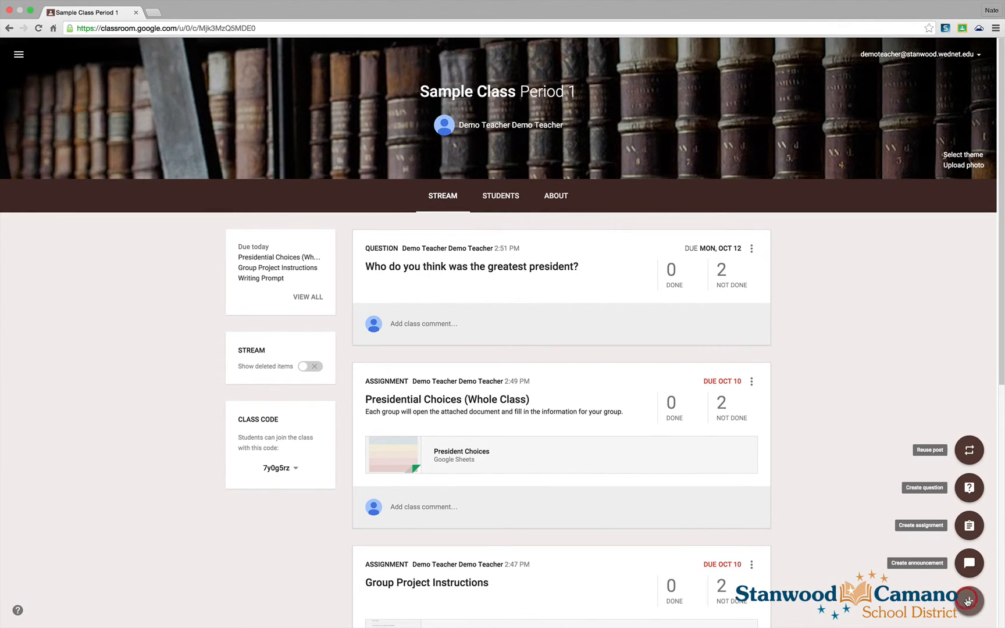
left_click(968, 451)
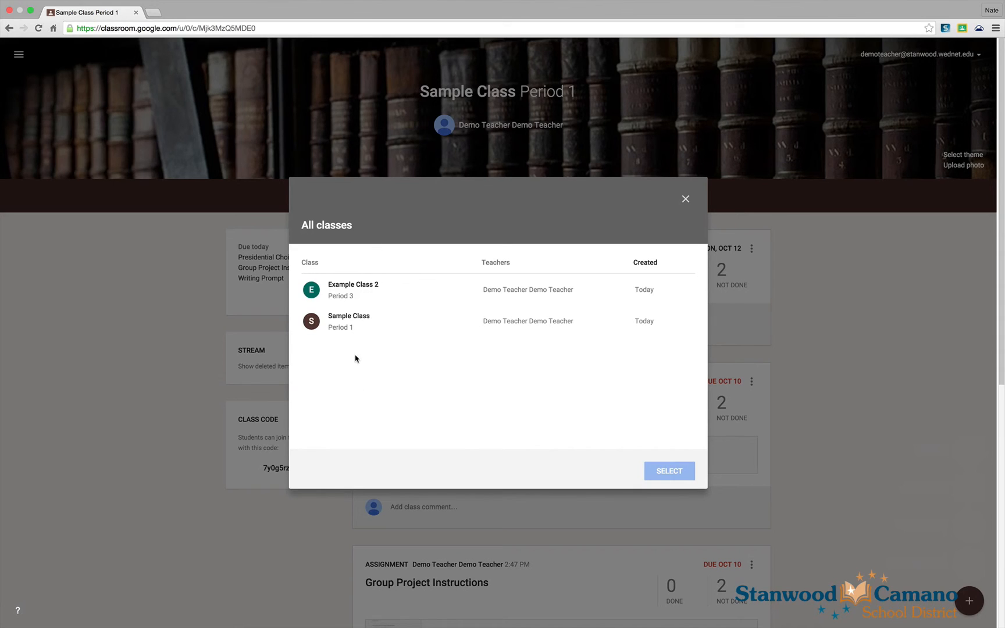
left_click(340, 291)
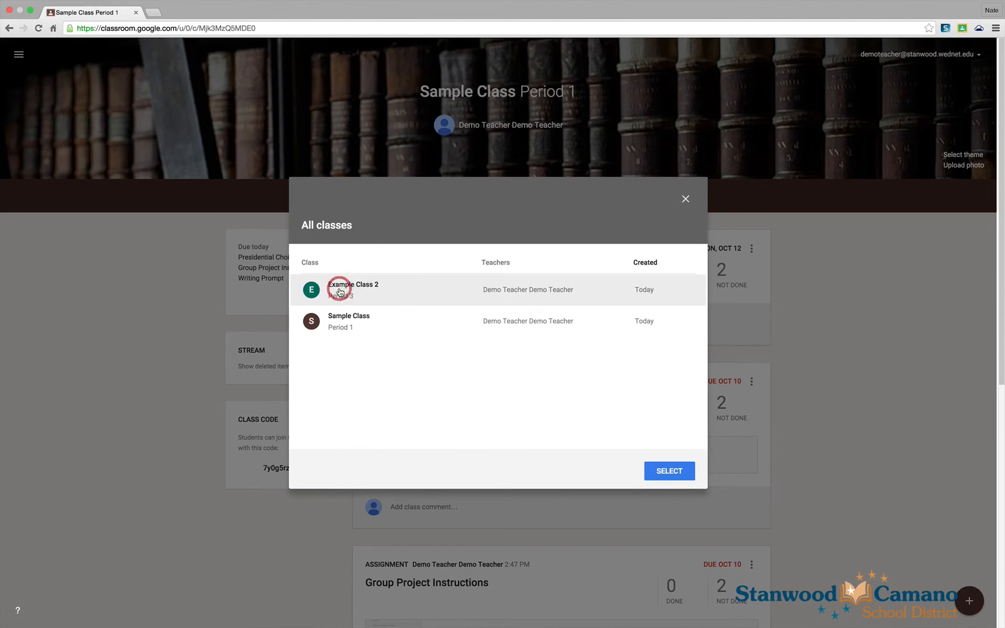
left_click(675, 472)
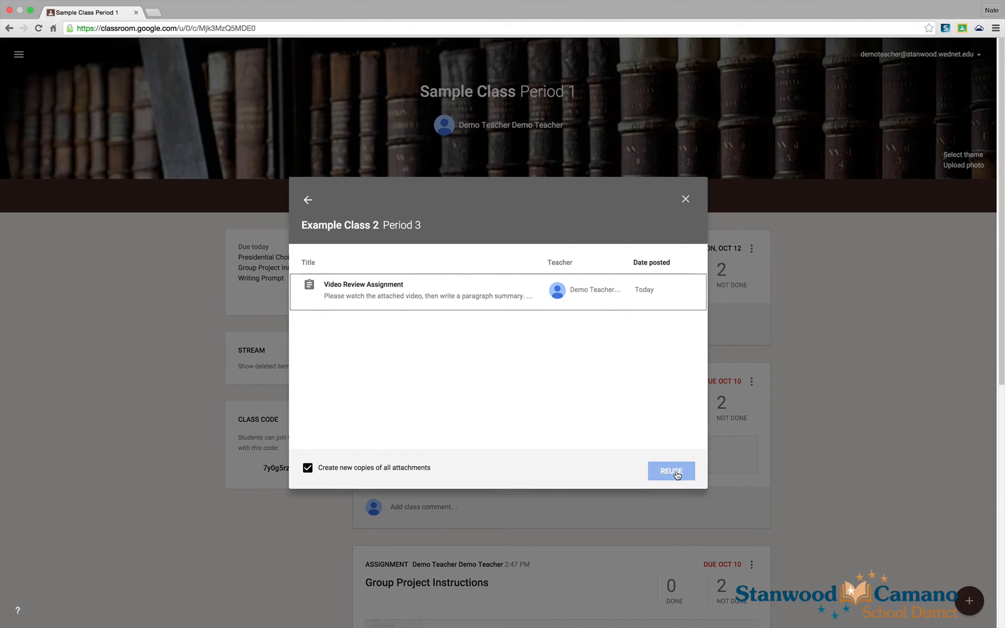
left_click(436, 291)
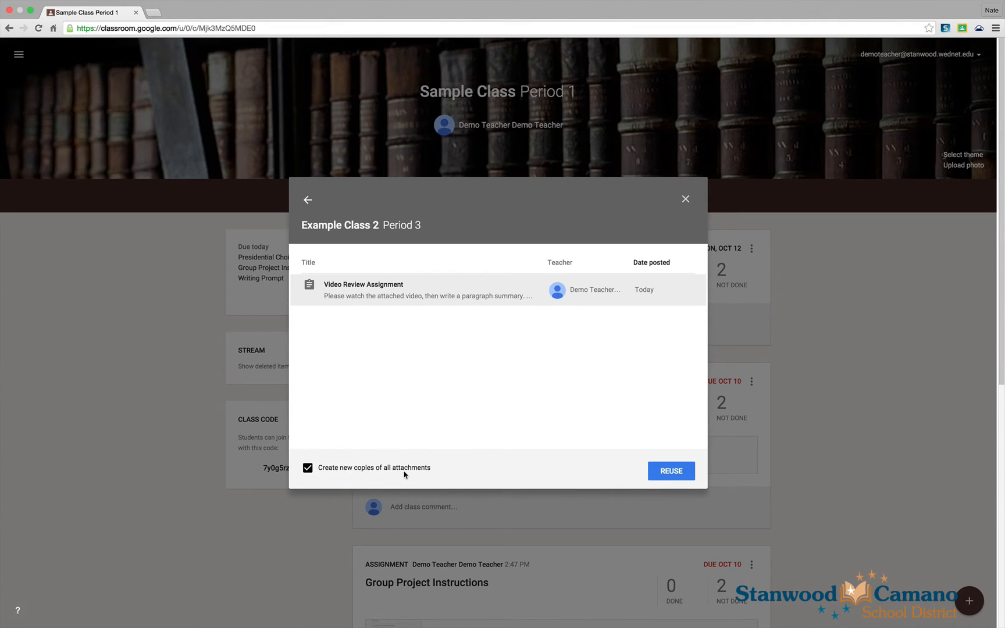
left_click(307, 470)
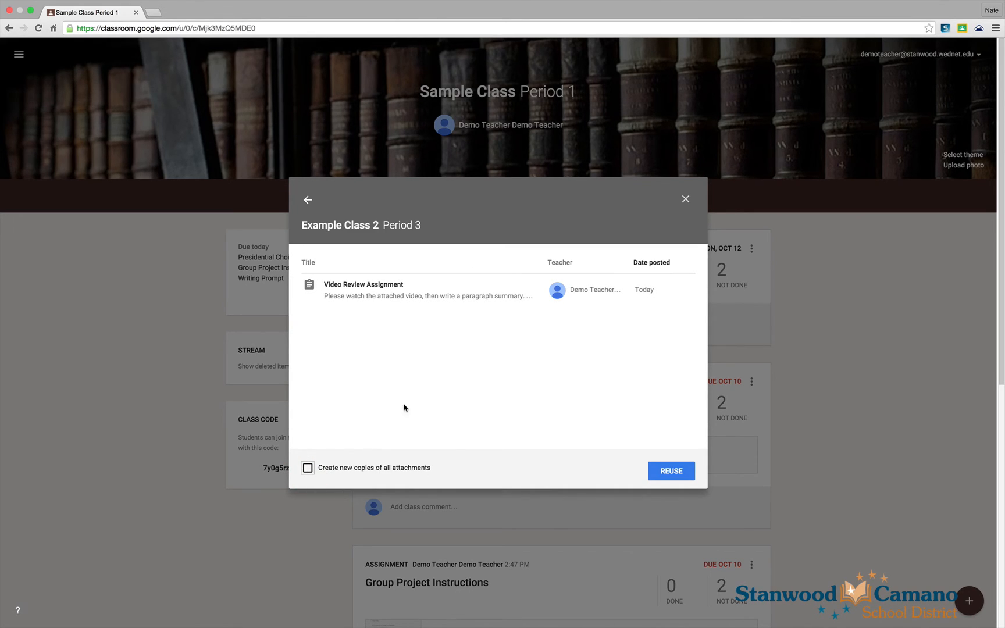
left_click(677, 474)
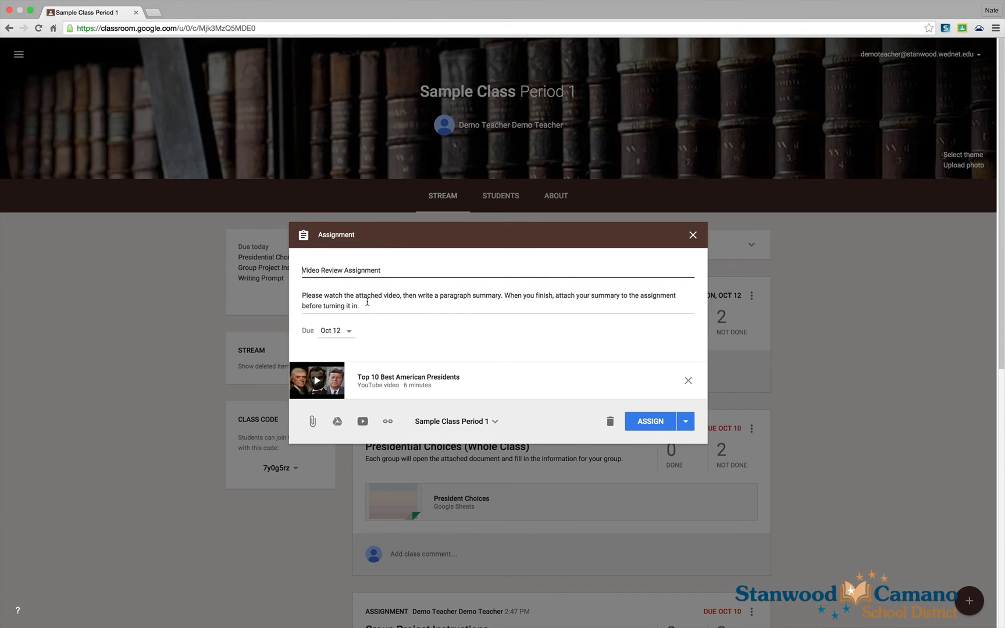
- Set the Video Review Assignment's due date to Oct 10, 2015, and assign it to the class
left_click(349, 331)
left_click(433, 383)
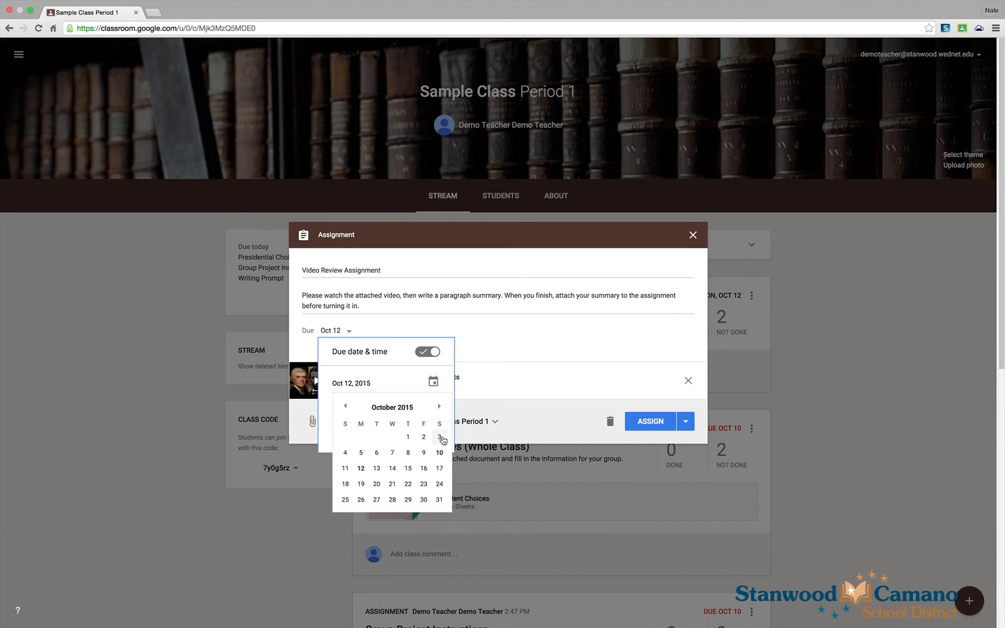
left_click(440, 453)
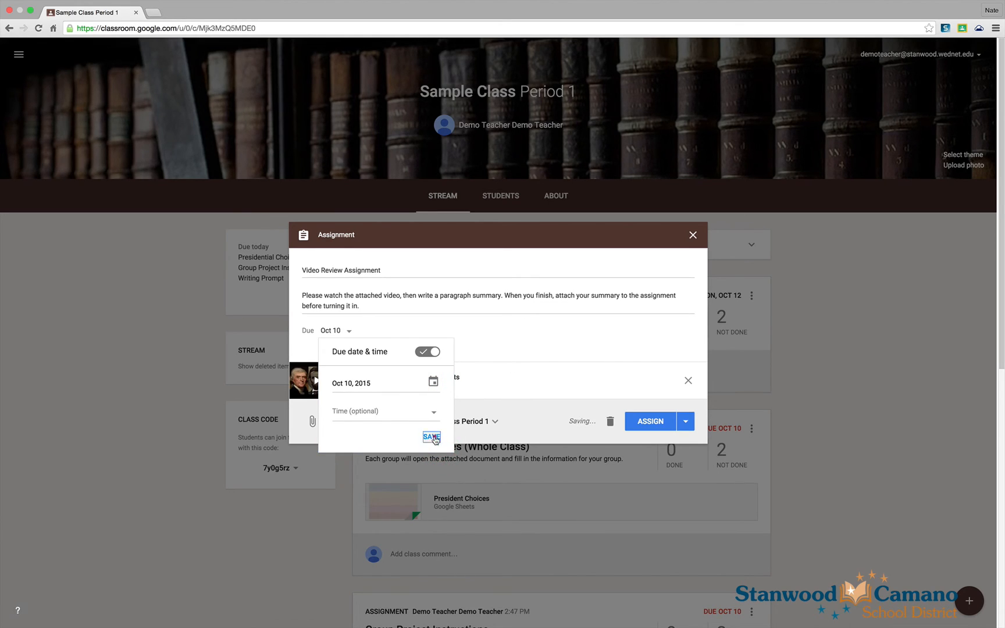
left_click(436, 437)
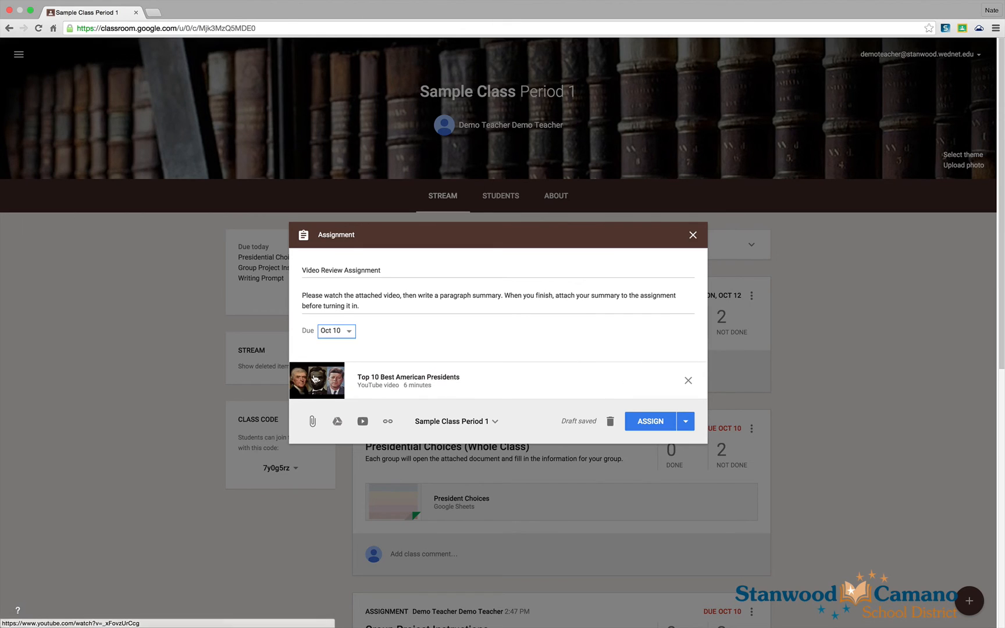
left_click(654, 423)
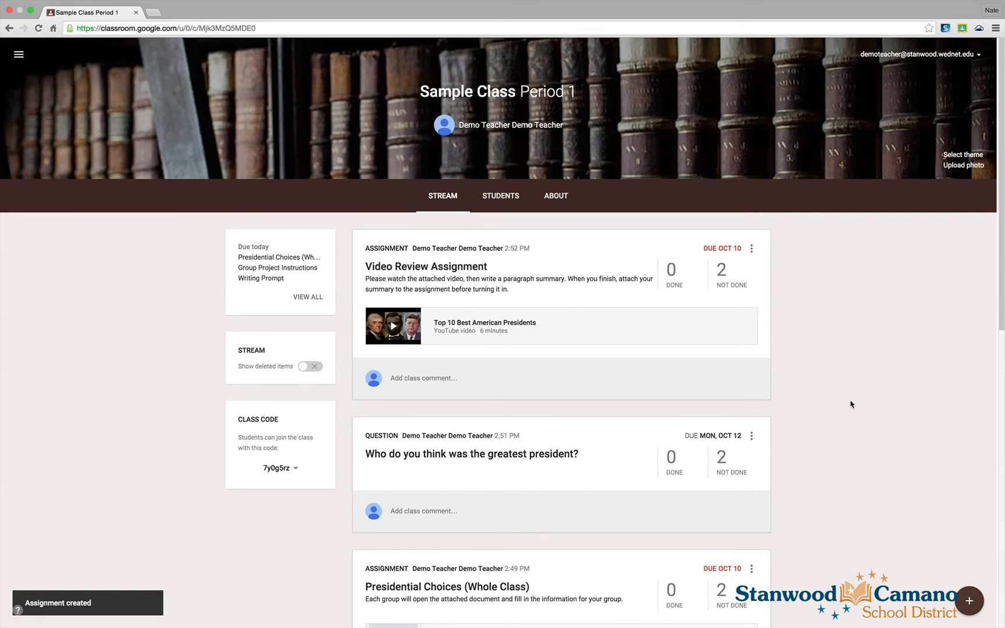
- Review all the stream posts from the Open House announcement up to the Video Review Assignment
scroll(850, 405, "down", 10)
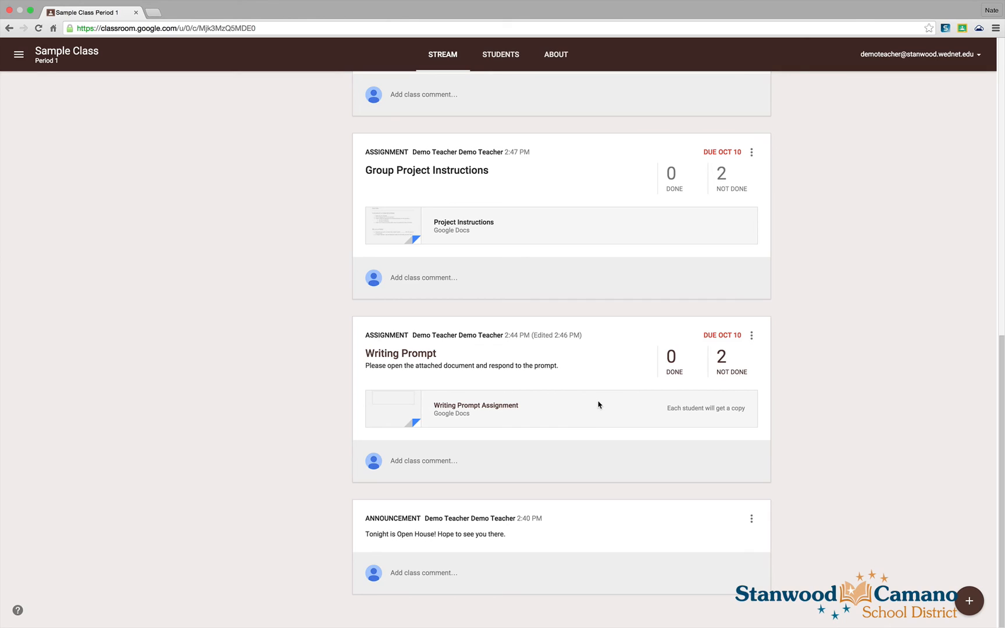
scroll(598, 404, "up", 3)
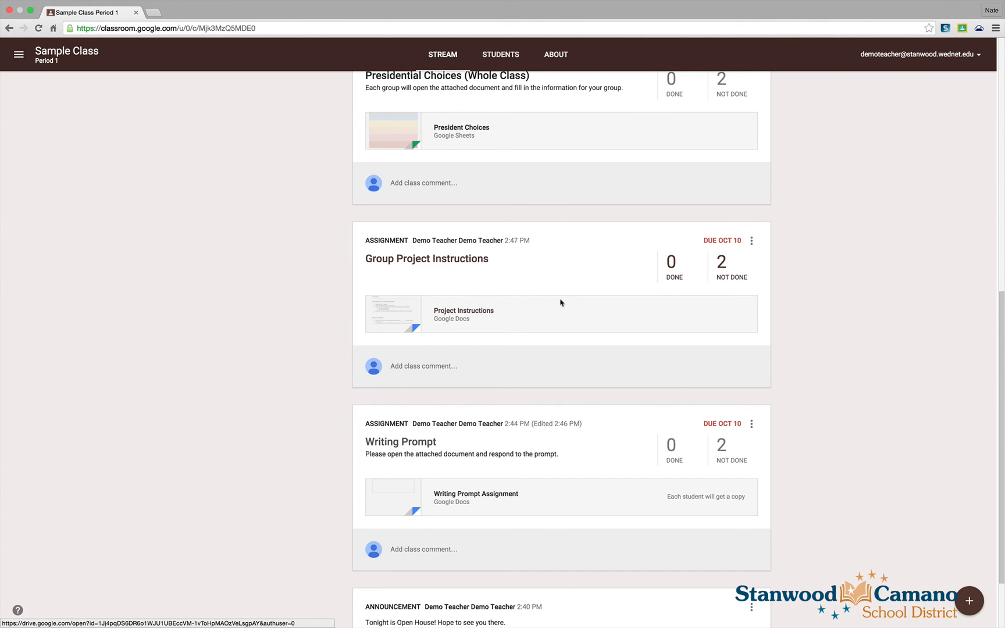
scroll(576, 300, "up", 3)
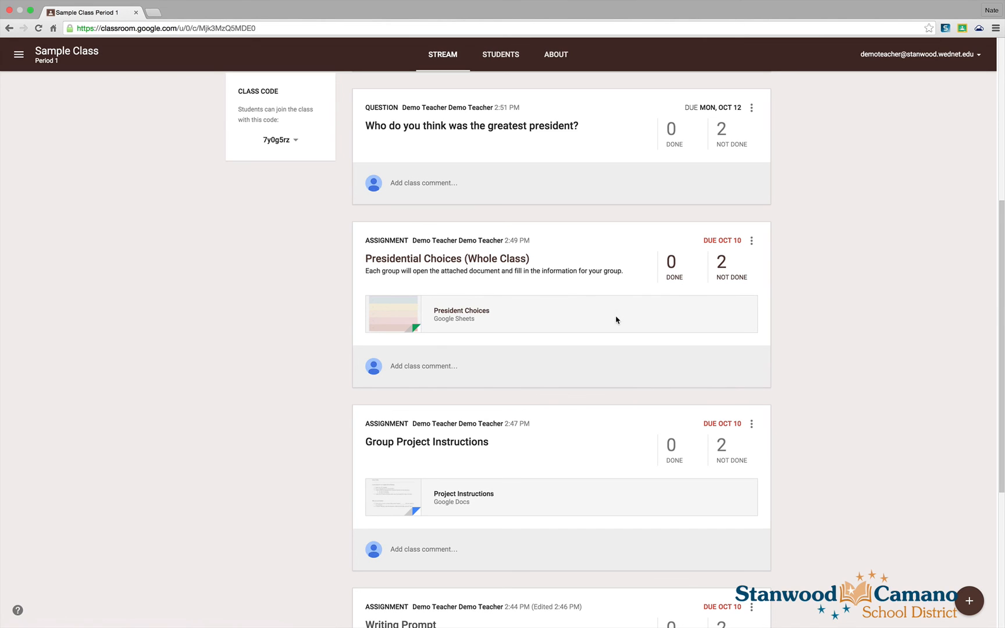
scroll(616, 319, "up", 5)
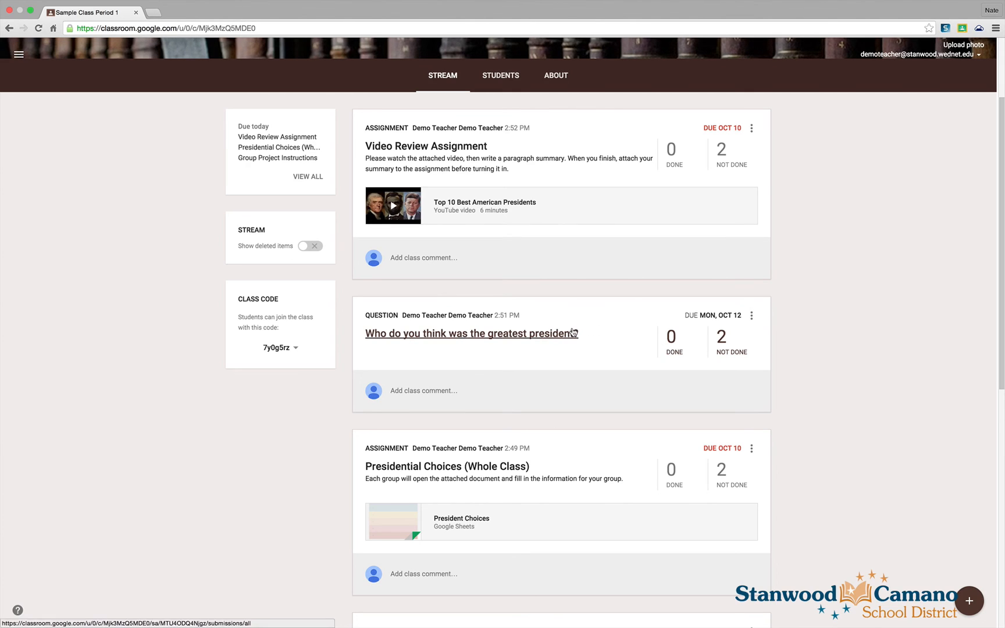
scroll(573, 332, "up", 3)
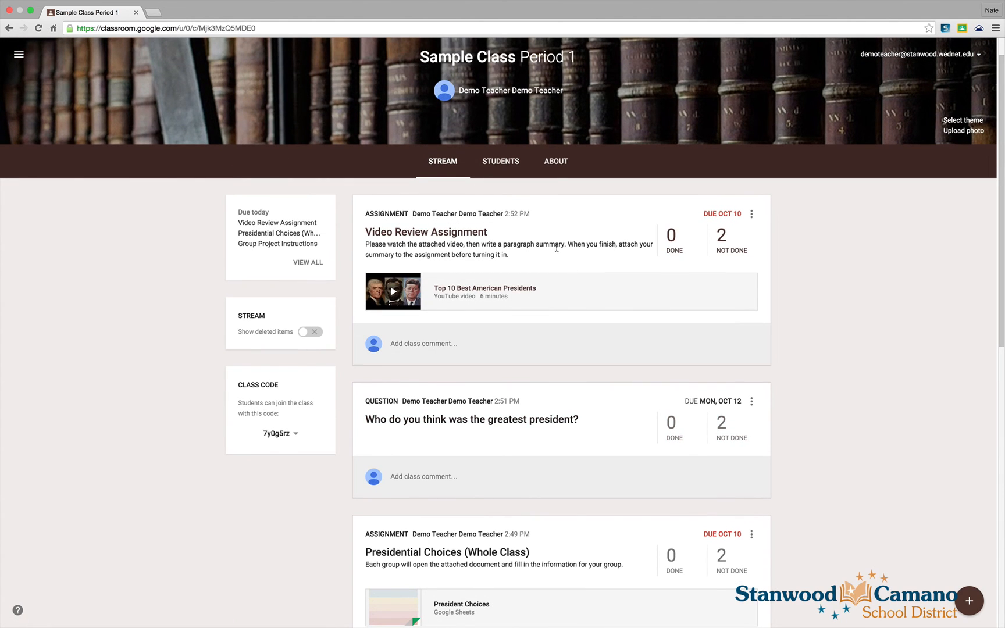
scroll(728, 417, "up", 1)
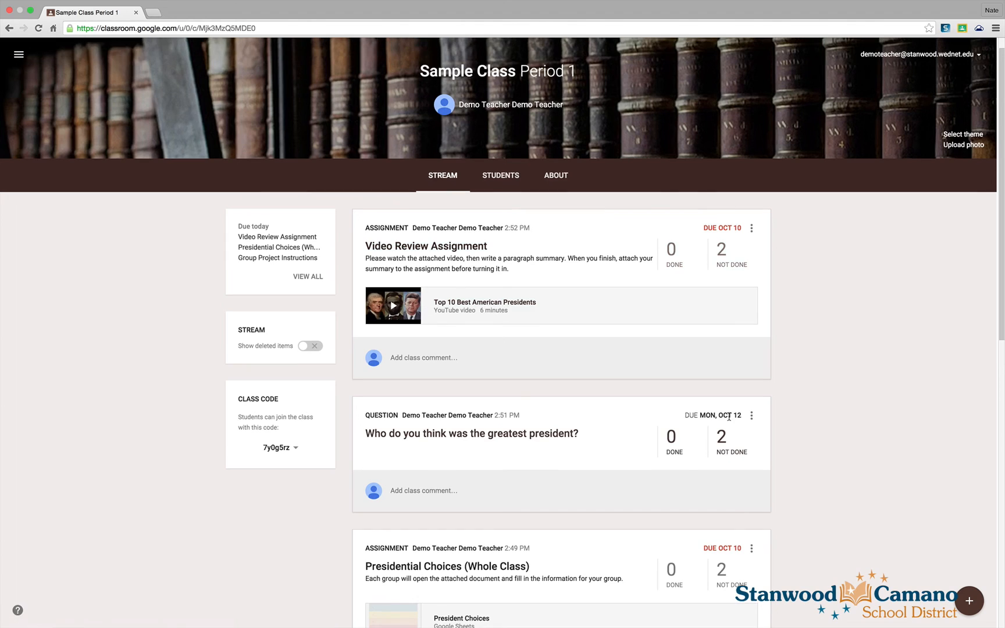
scroll(837, 354, "up", 1)
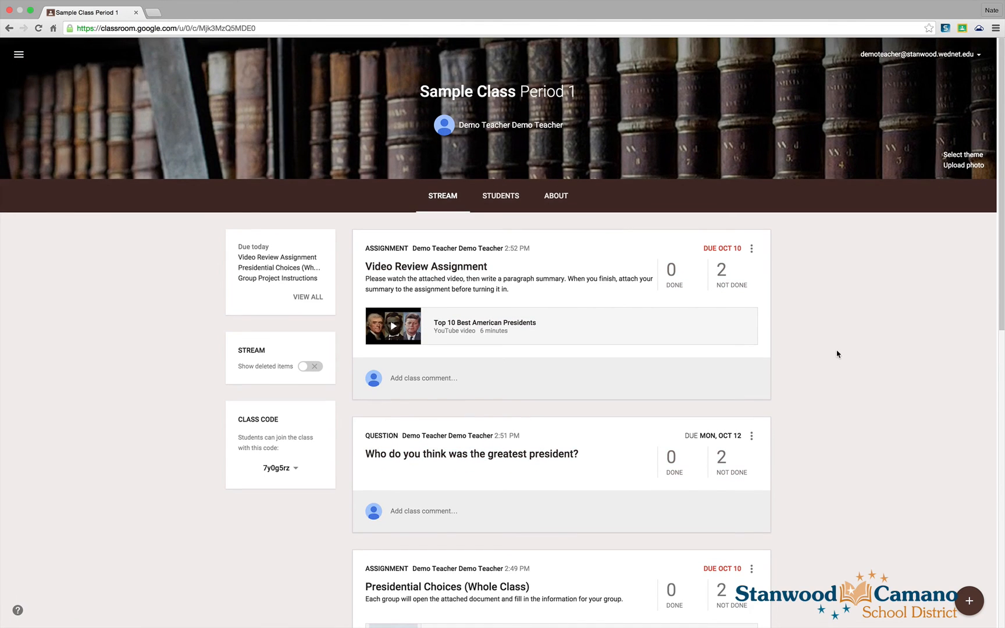